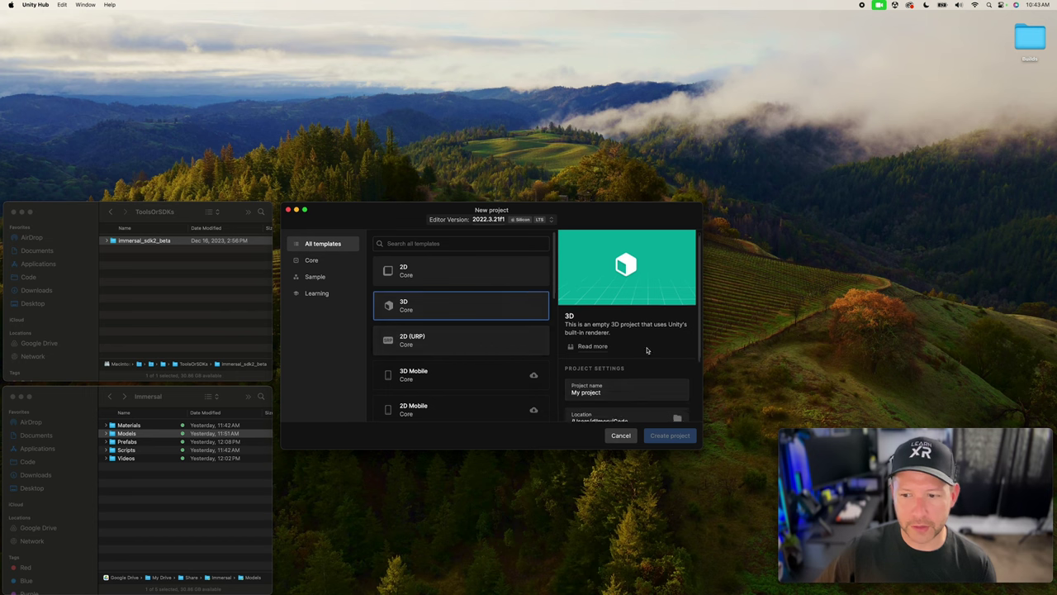
# Pick the 3D (Core) template with editor version 2022.3.21f1 for the new project
pyautogui.scroll(-2, 611, 346)
# Create the 3D project UnityImmersalDemos under the chosen organization, without Unity Cloud connection
pyautogui.click(615, 330)
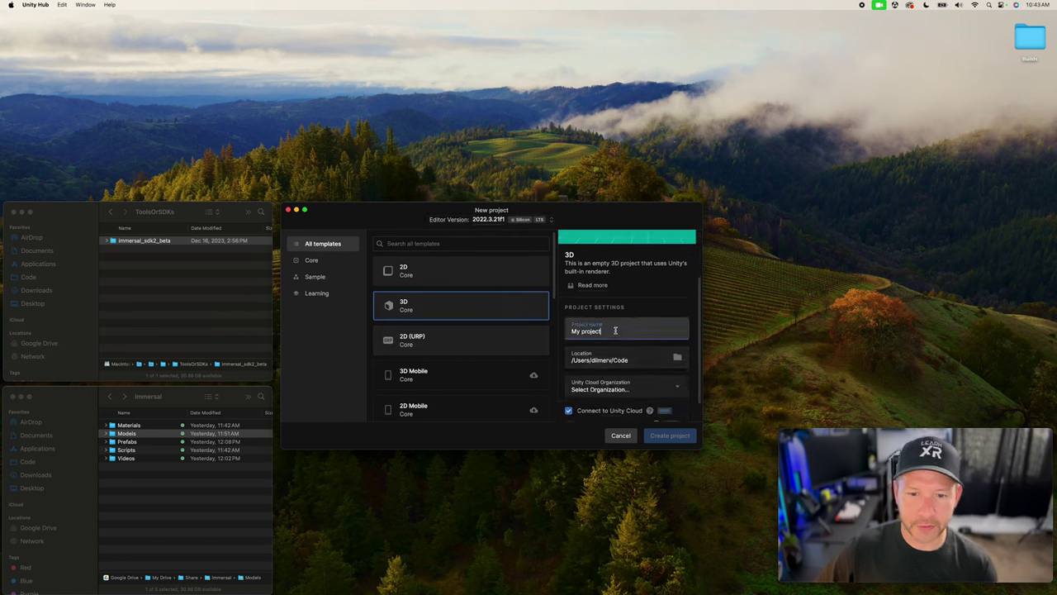
pyautogui.press('super+a')
pyautogui.write('Un')
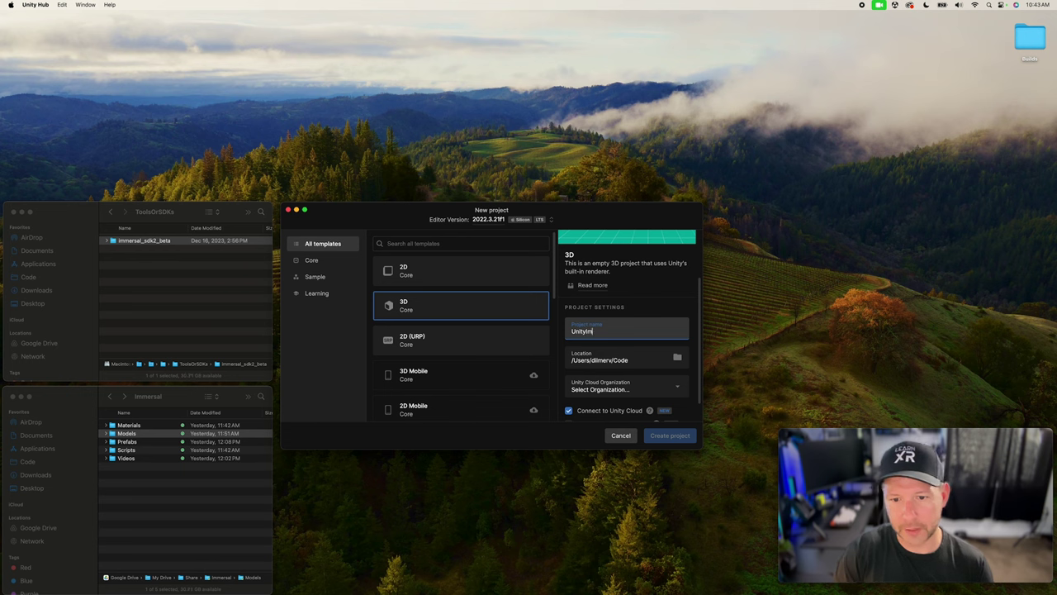
pyautogui.write('ityImmersalDemos')
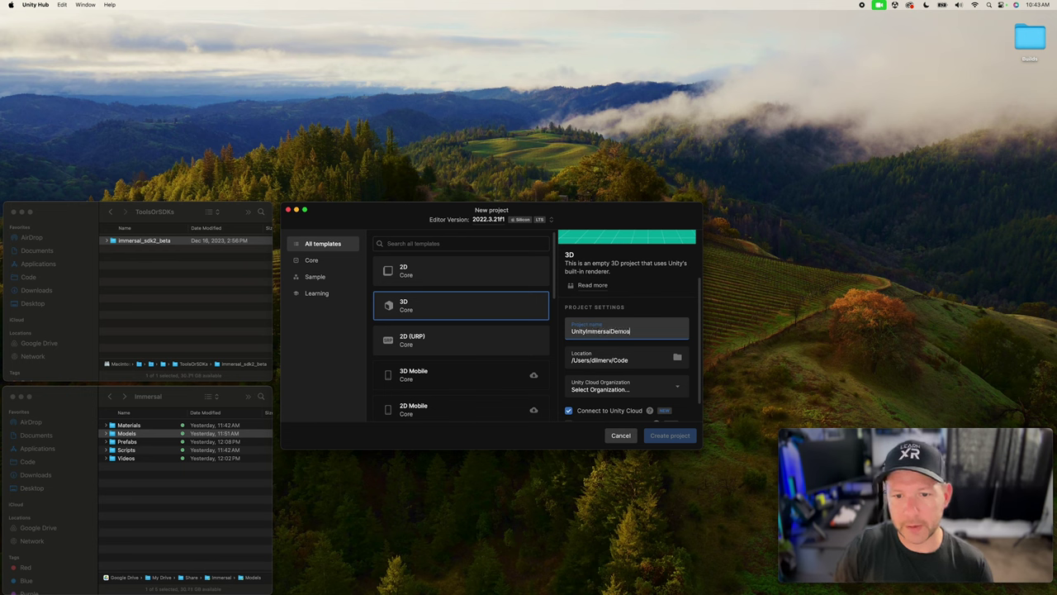
pyautogui.scroll(-1, 649, 360)
pyautogui.click(649, 361)
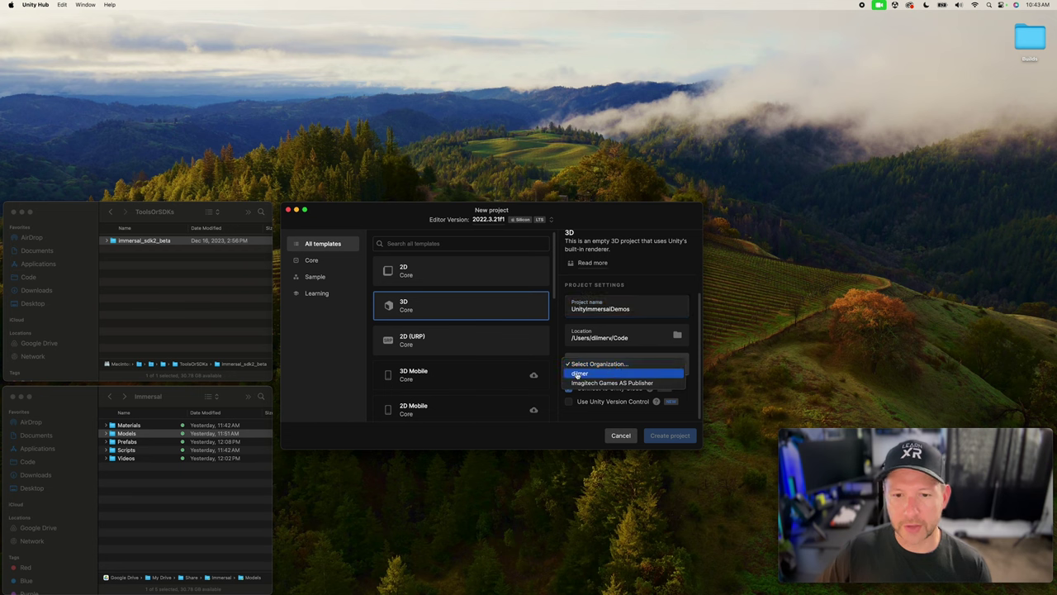
pyautogui.click(617, 372)
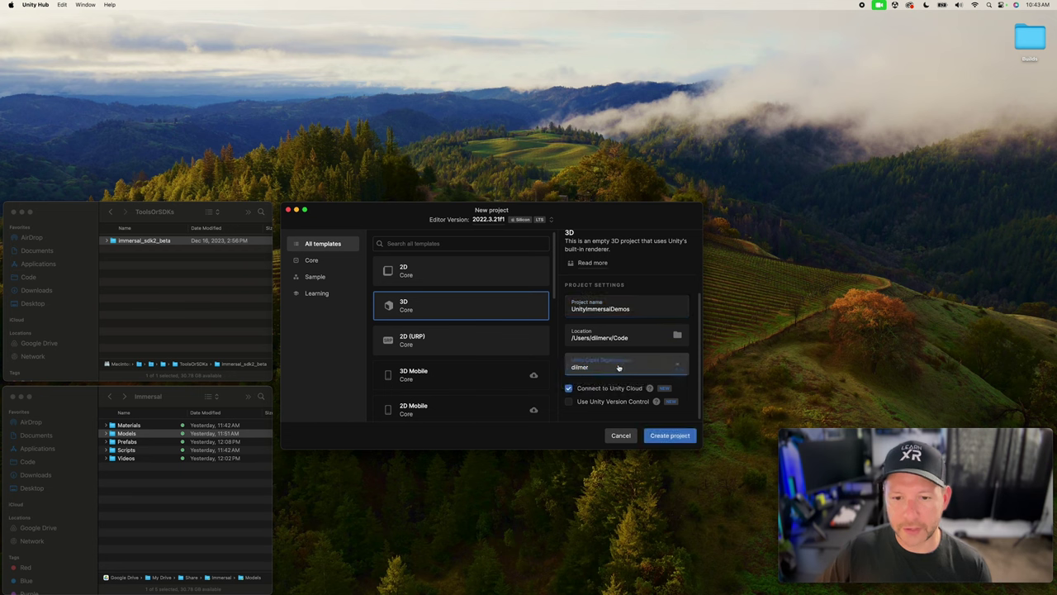
pyautogui.click(568, 388)
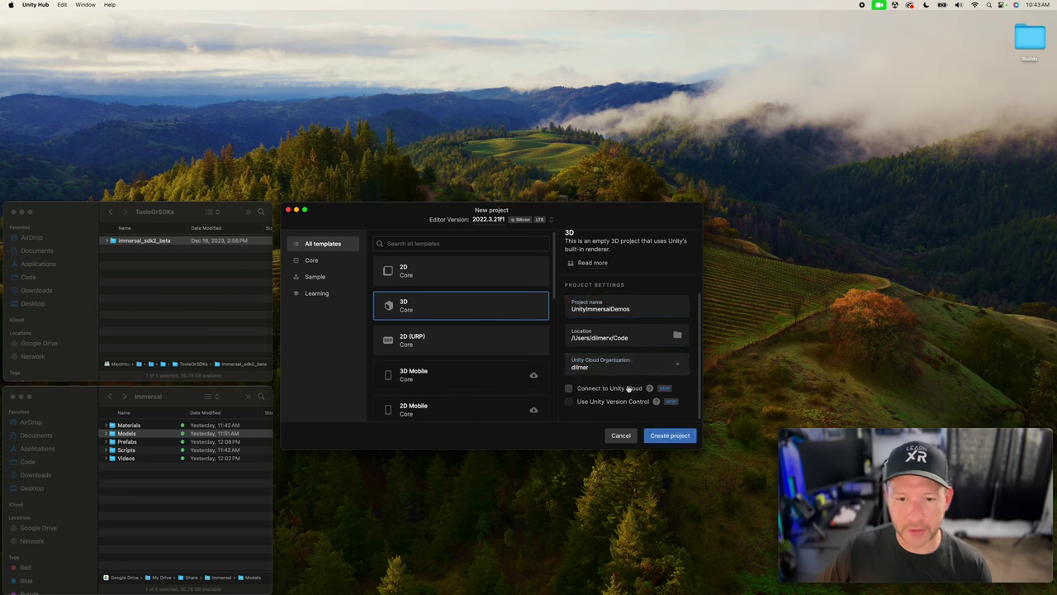
pyautogui.click(667, 436)
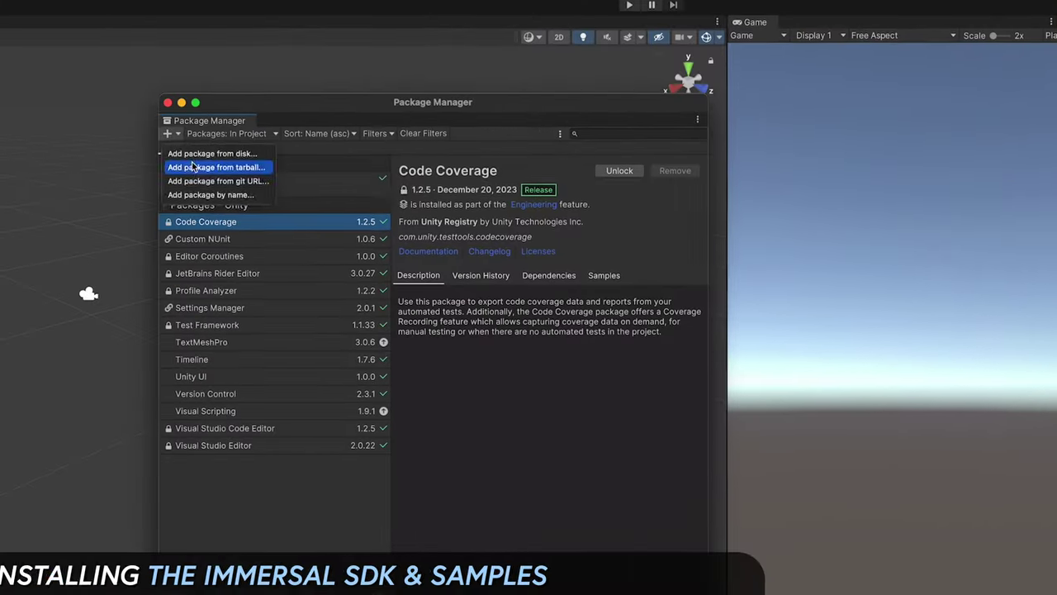
# Install com.immersal.core-2.0.0.tgz from tarball and import the Immersal SDK samples
pyautogui.click(217, 168)
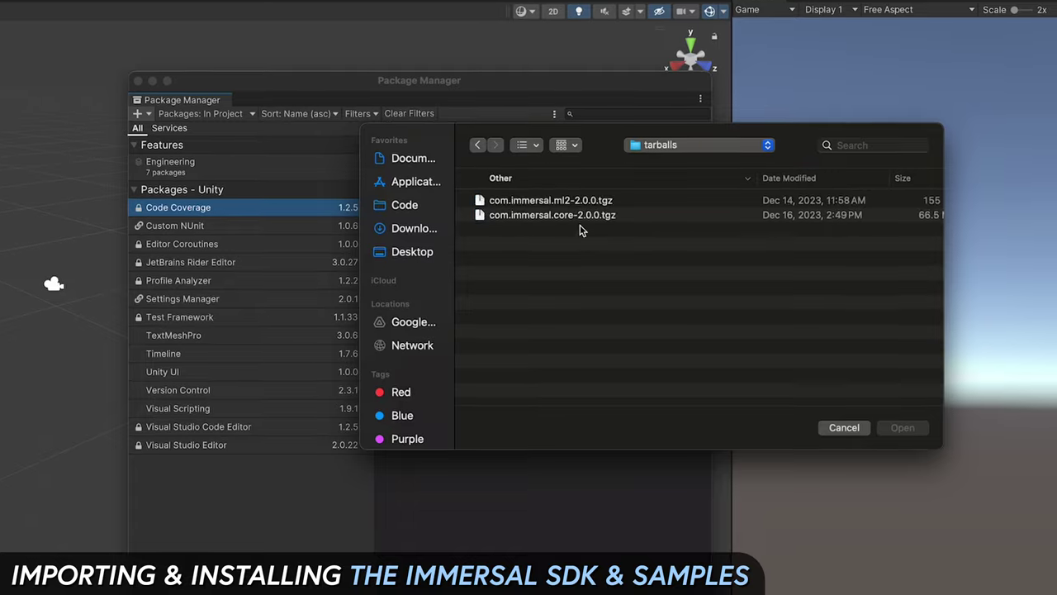
pyautogui.click(545, 195)
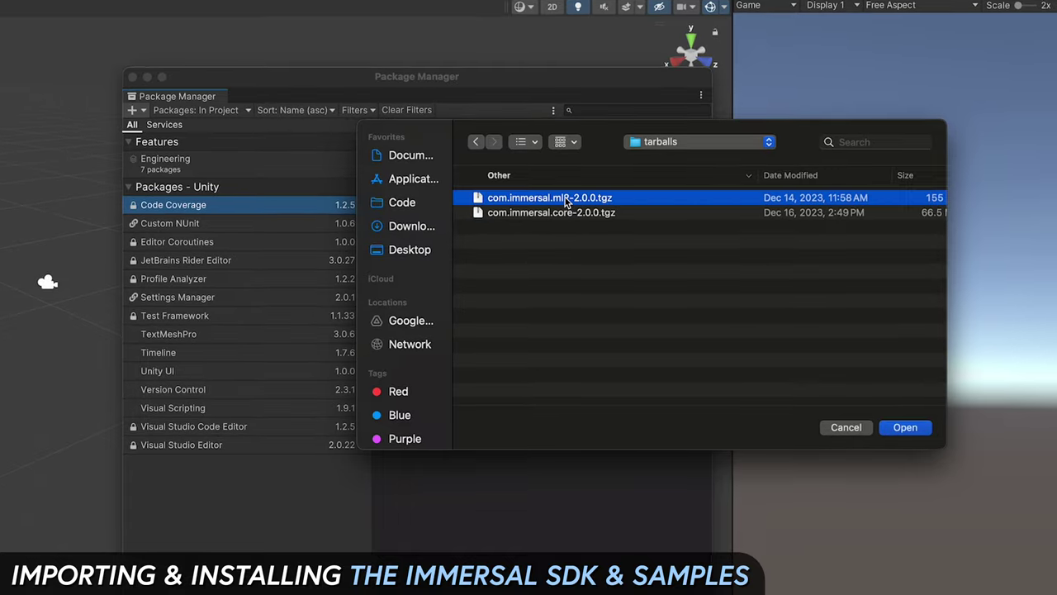
pyautogui.click(560, 212)
pyautogui.doubleClick(559, 211)
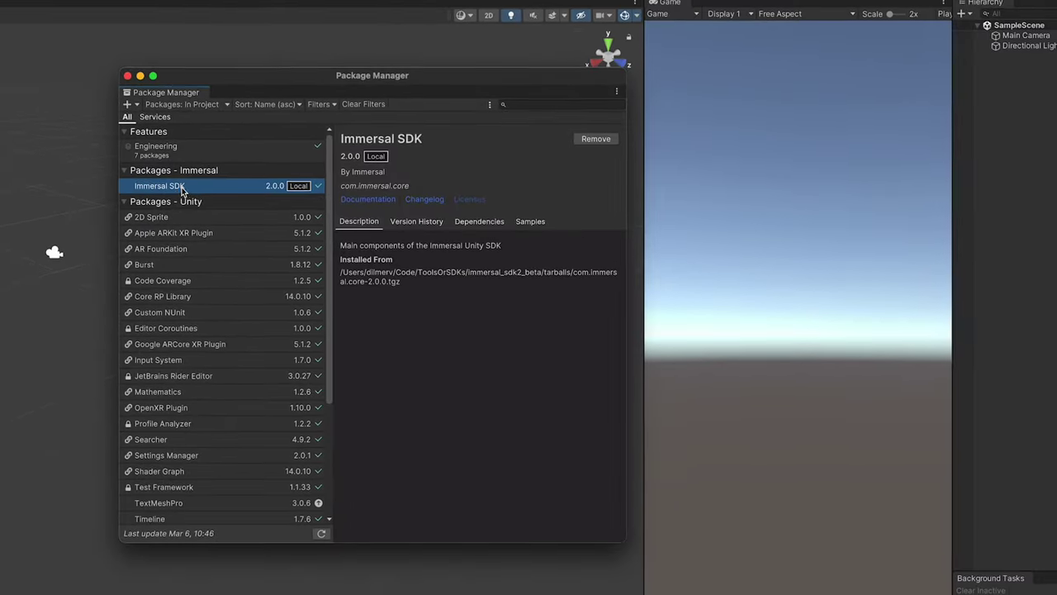
pyautogui.click(529, 219)
pyautogui.click(603, 251)
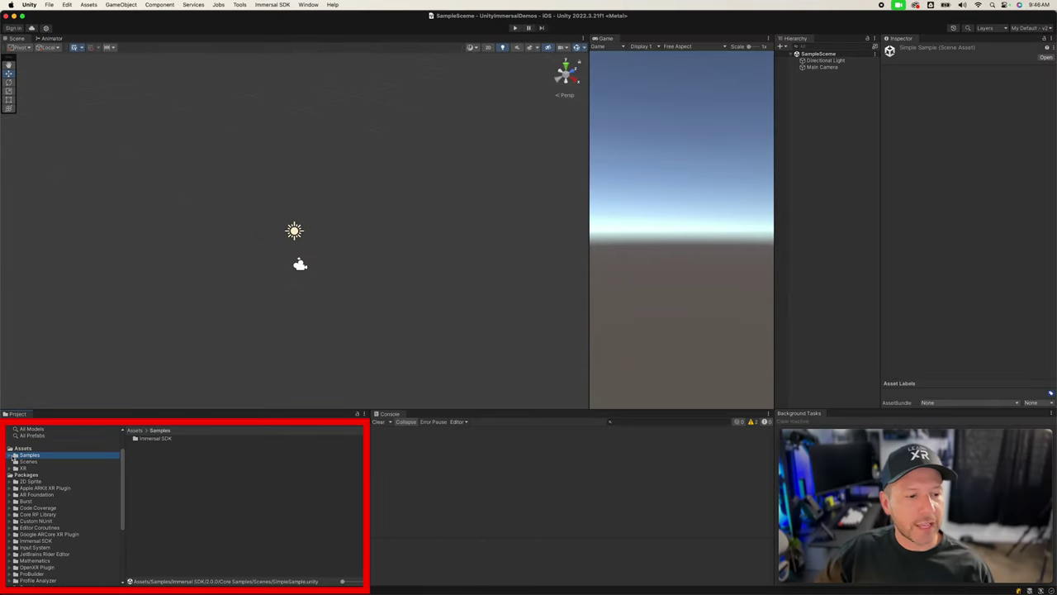
# Browse the Core Samples folders and open the SimpleSample scene
pyautogui.click(10, 455)
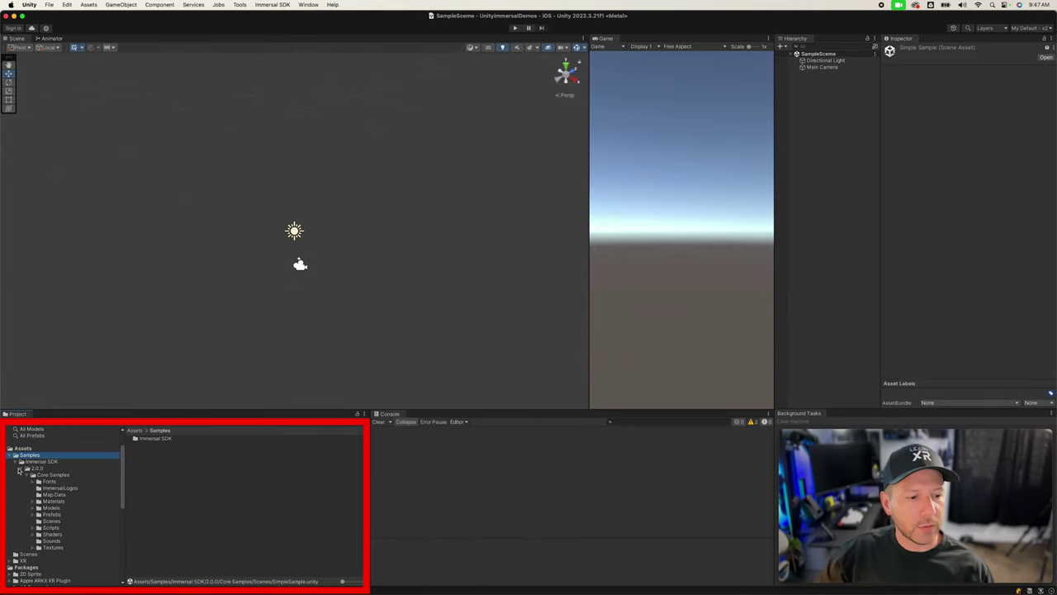
pyautogui.click(55, 515)
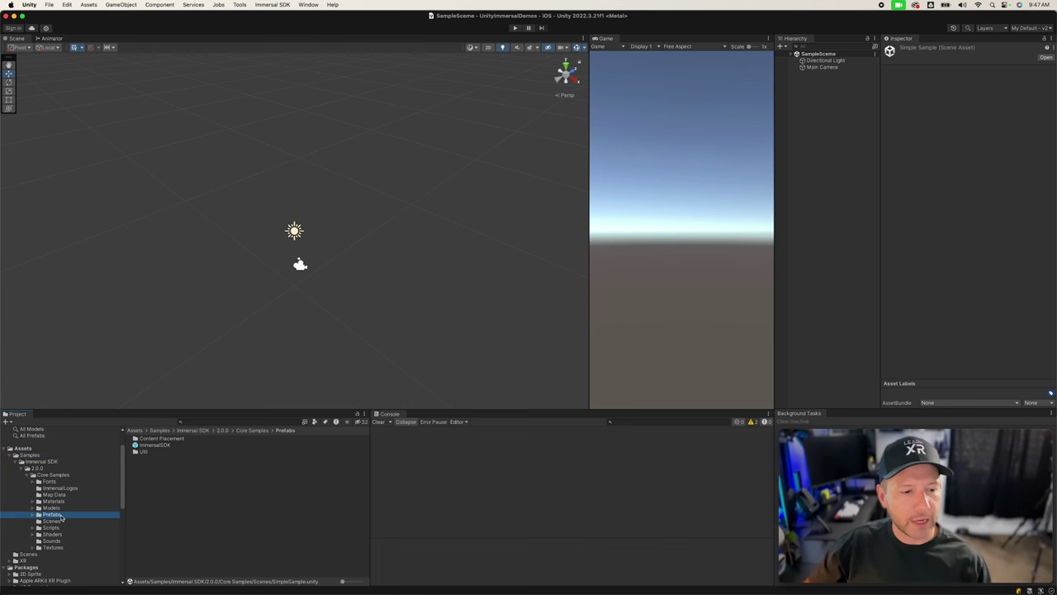
pyautogui.doubleClick(141, 452)
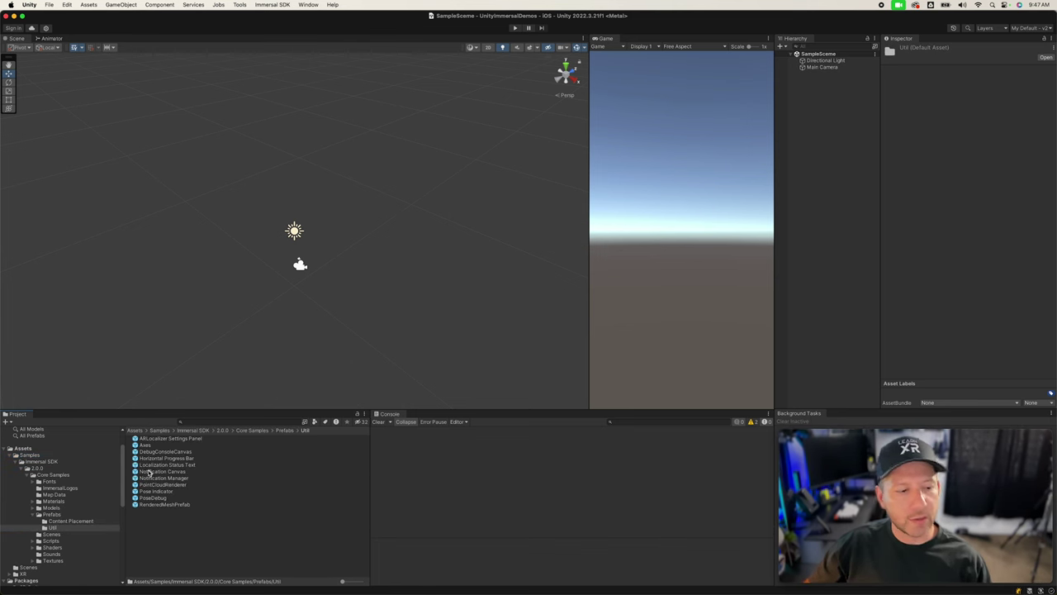
pyautogui.click(58, 534)
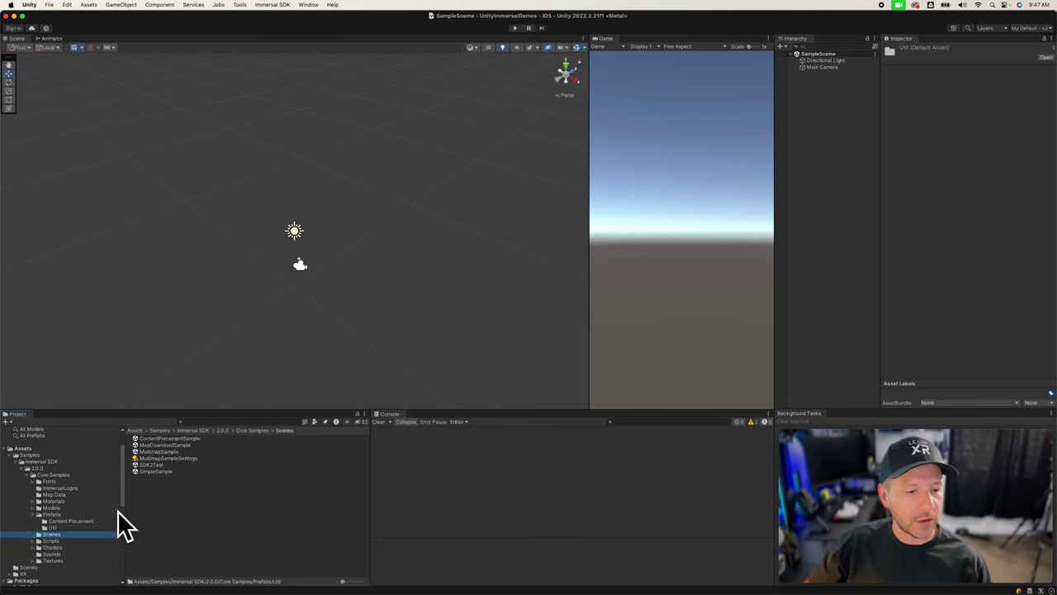
pyautogui.doubleClick(154, 471)
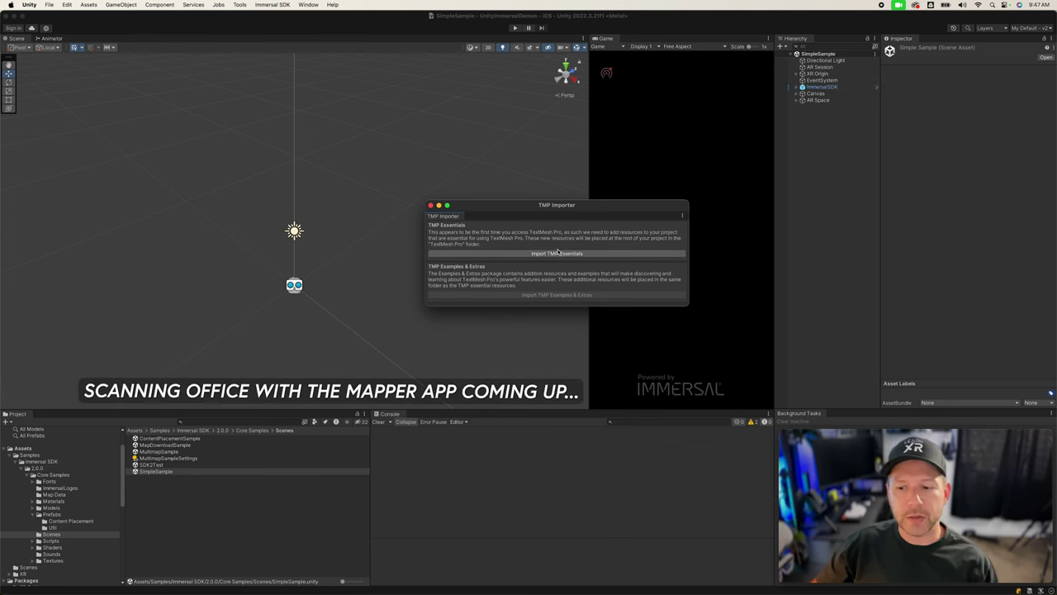
# Import the TextMesh Pro essential resources and list the ImmersalLogos assets
pyautogui.click(557, 253)
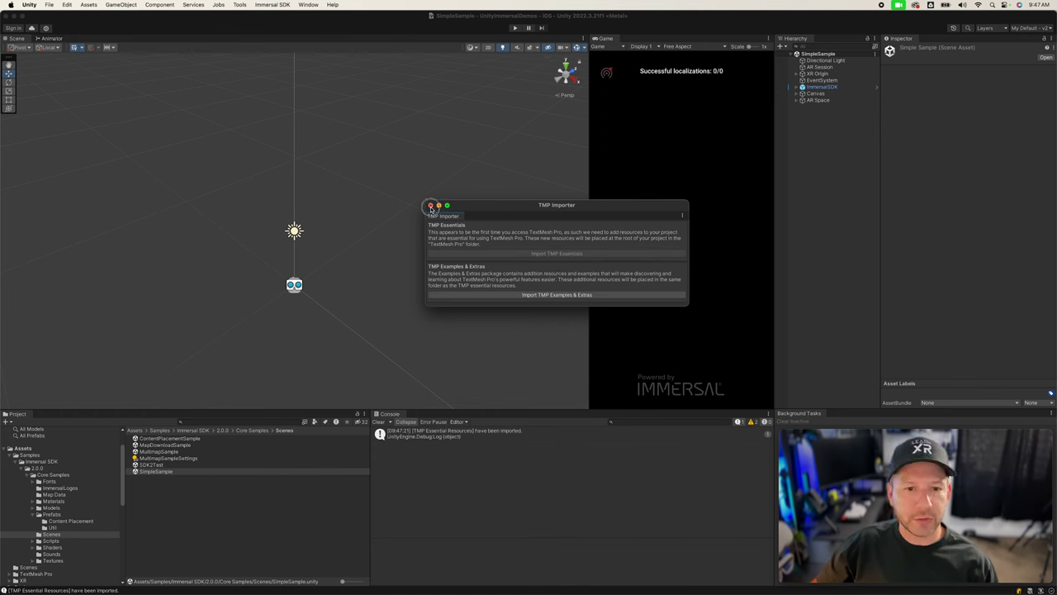
pyautogui.click(430, 205)
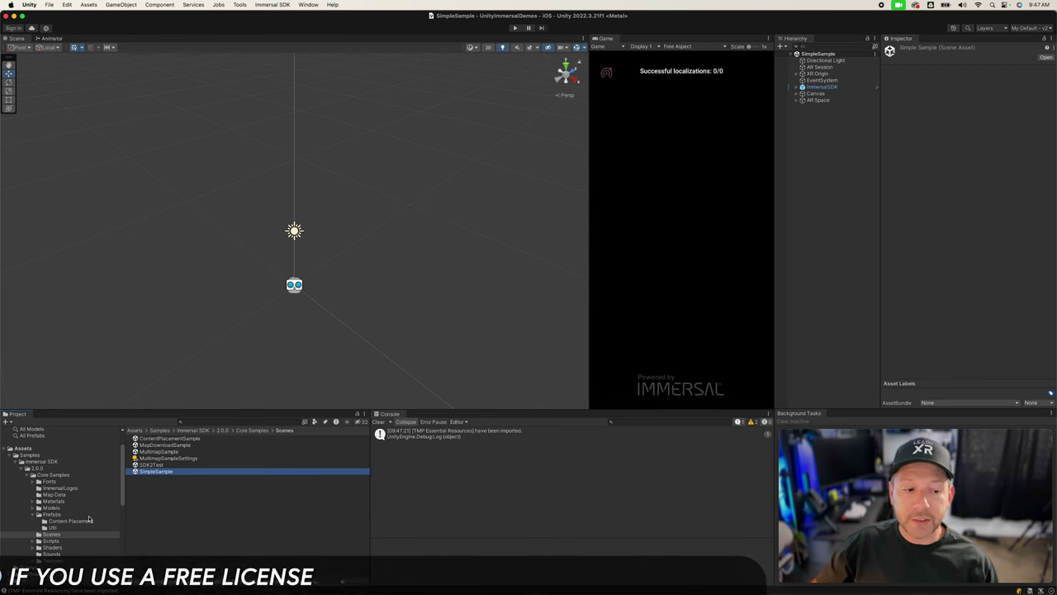
pyautogui.click(61, 488)
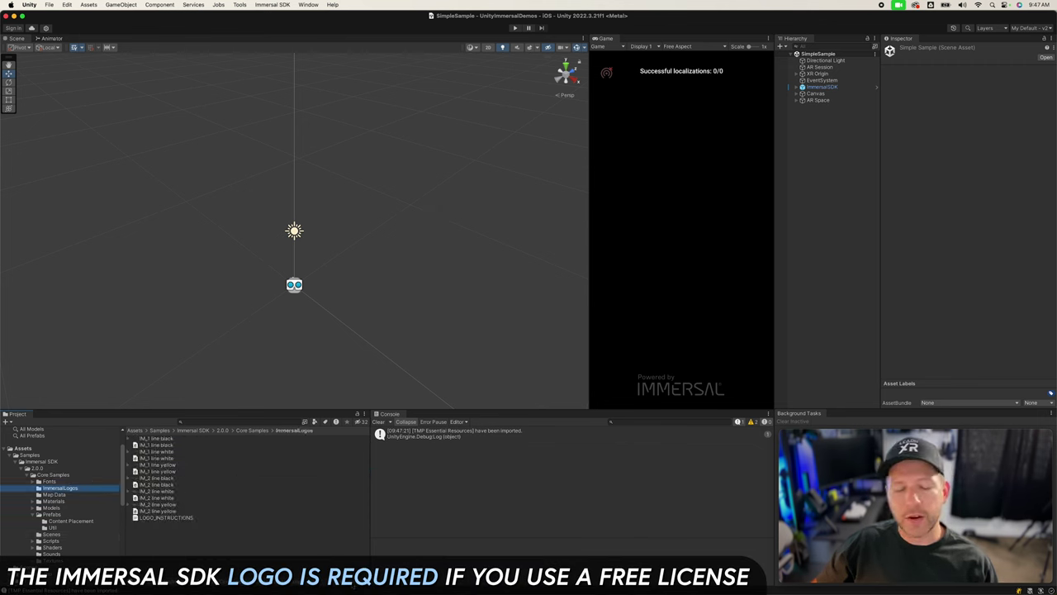
# Enlarge the Project window asset previews into thumbnails
pyautogui.moveTo(352, 587); pyautogui.dragTo(363, 583)
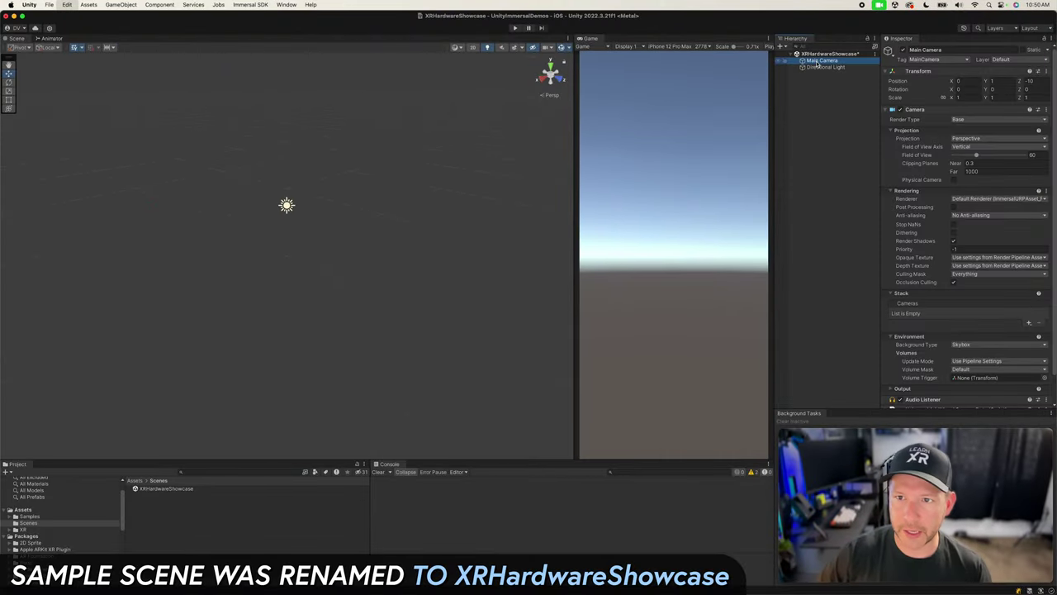
# Delete the Main Camera from the XRHardwareShowcase scene
pyautogui.press('super+BackSpace')
# Add an XR Origin (Mobile AR) to the scene
pyautogui.rightClick(813, 84)
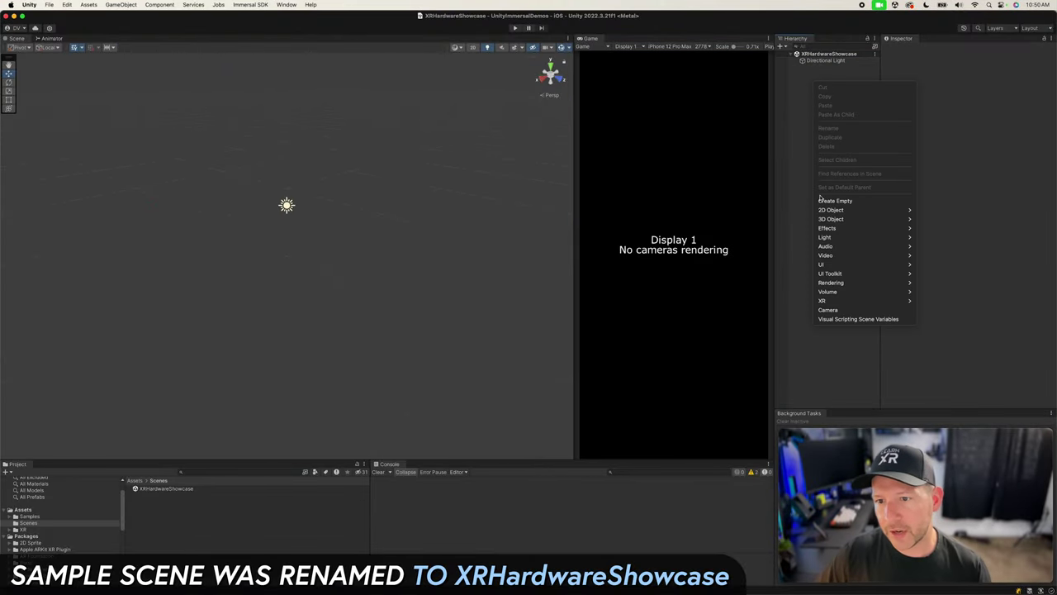
pyautogui.moveTo(845, 300)
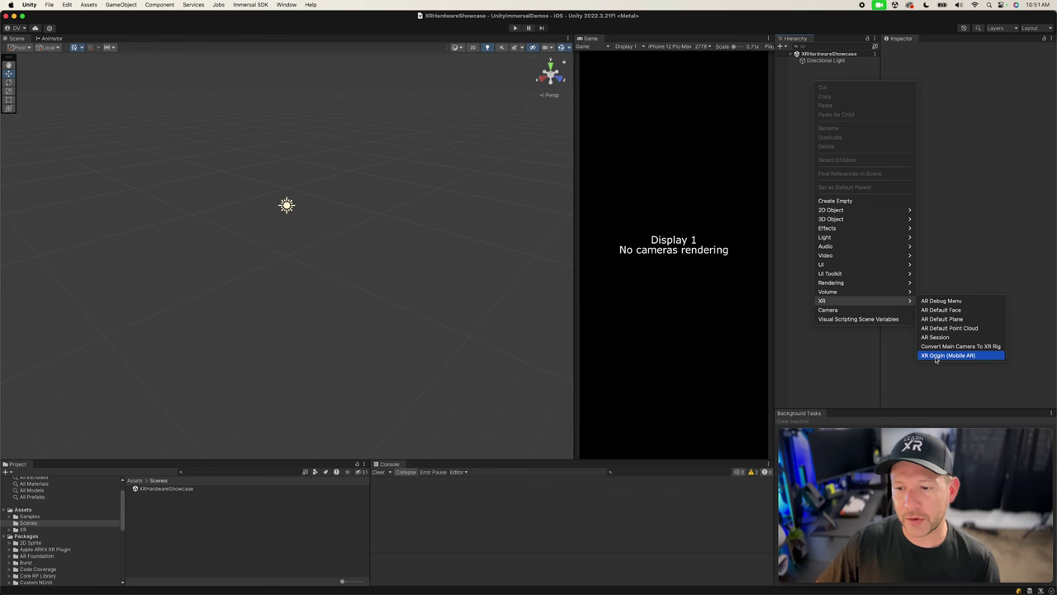
pyautogui.click(936, 356)
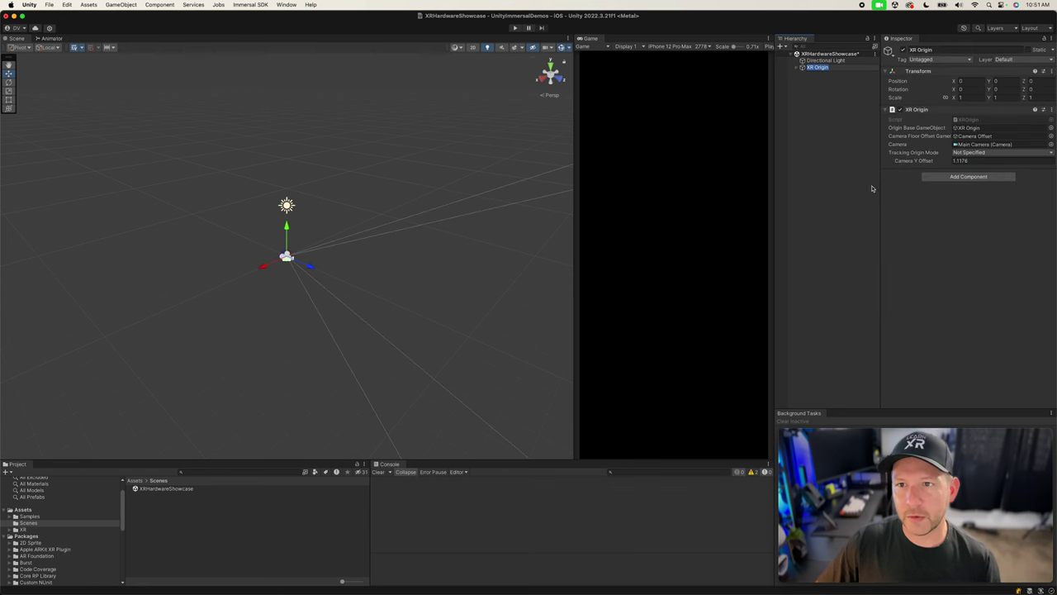
# Expand XR Origin and Camera Offset to review the AR Main Camera's components
pyautogui.click(809, 85)
pyautogui.click(798, 67)
pyautogui.click(807, 74)
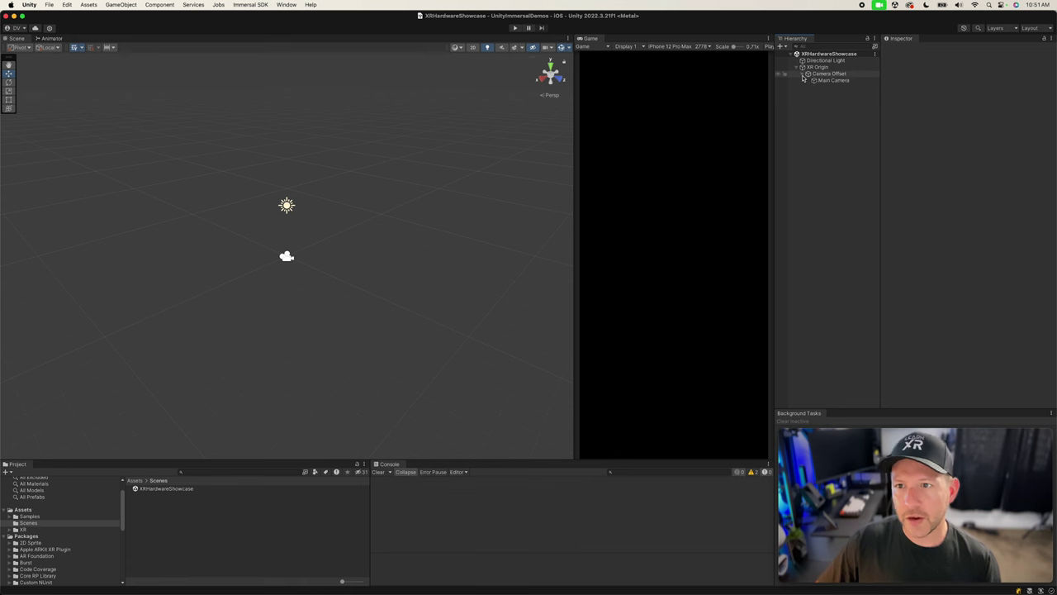
pyautogui.click(821, 80)
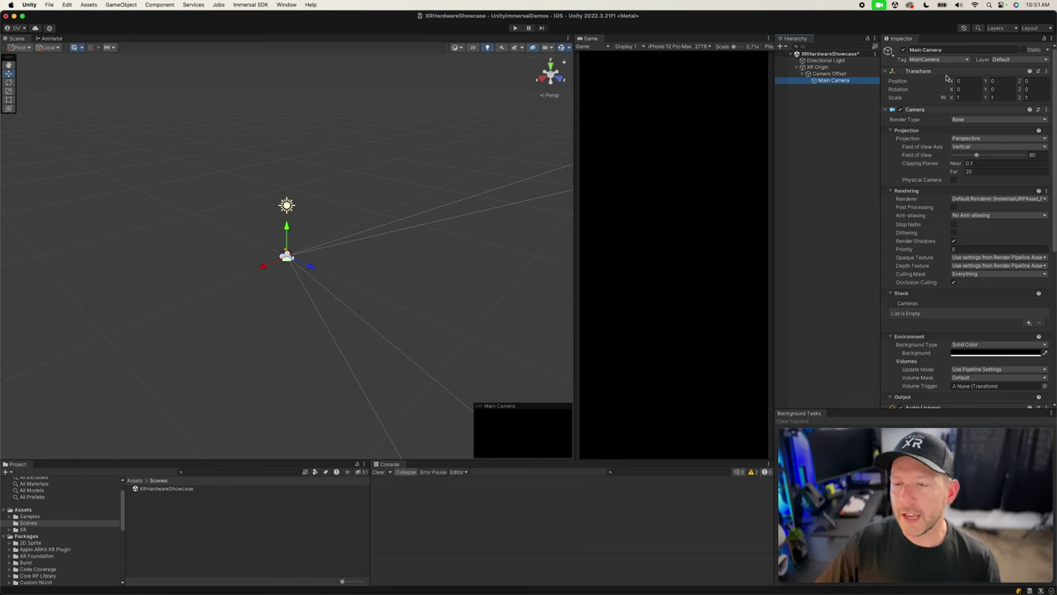
pyautogui.scroll(-10, 940, 258)
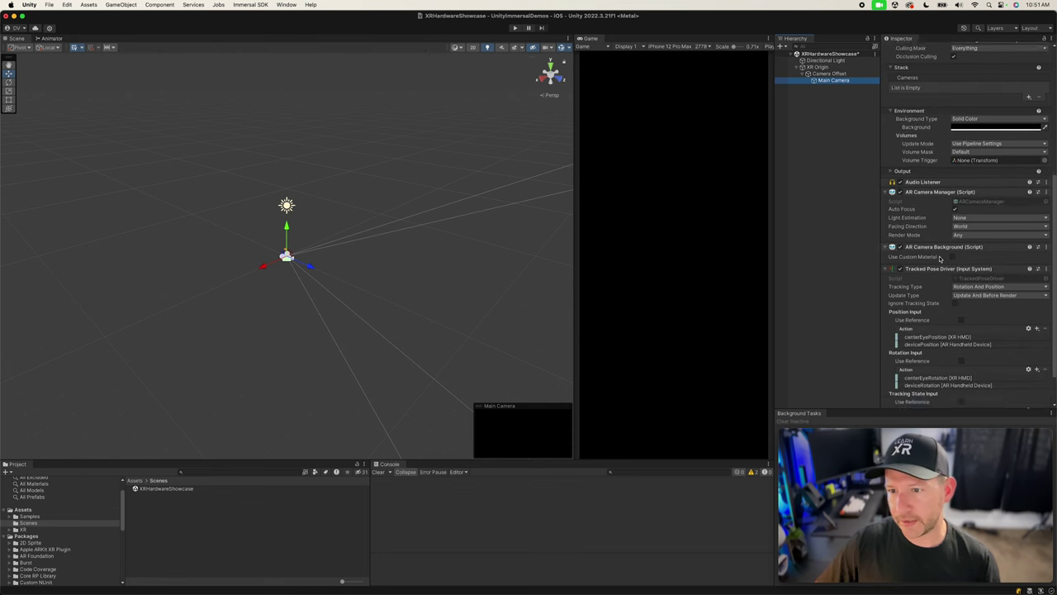
pyautogui.scroll(10, 939, 257)
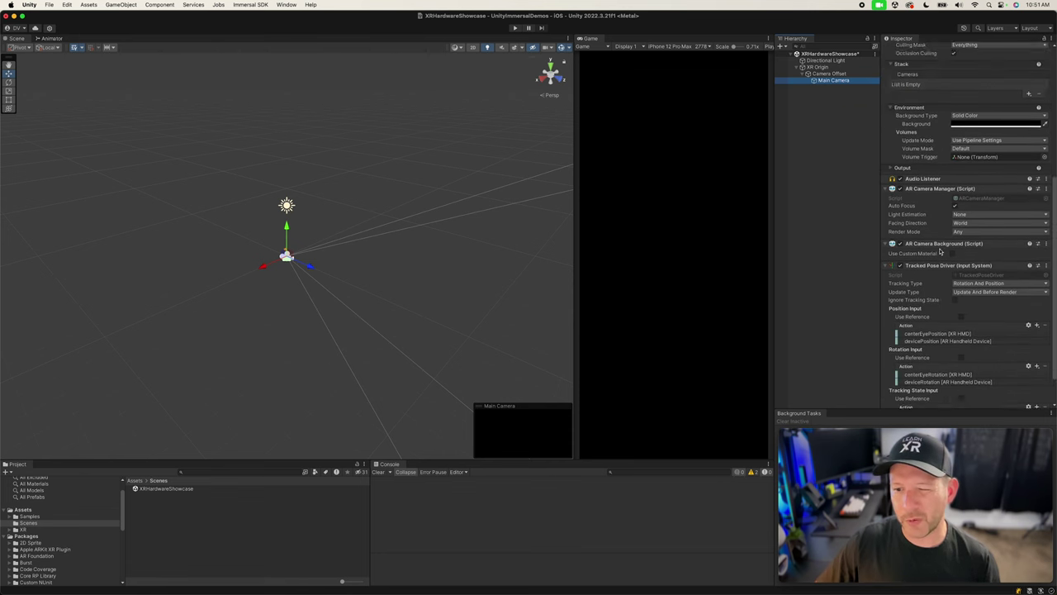
pyautogui.click(842, 146)
pyautogui.click(795, 68)
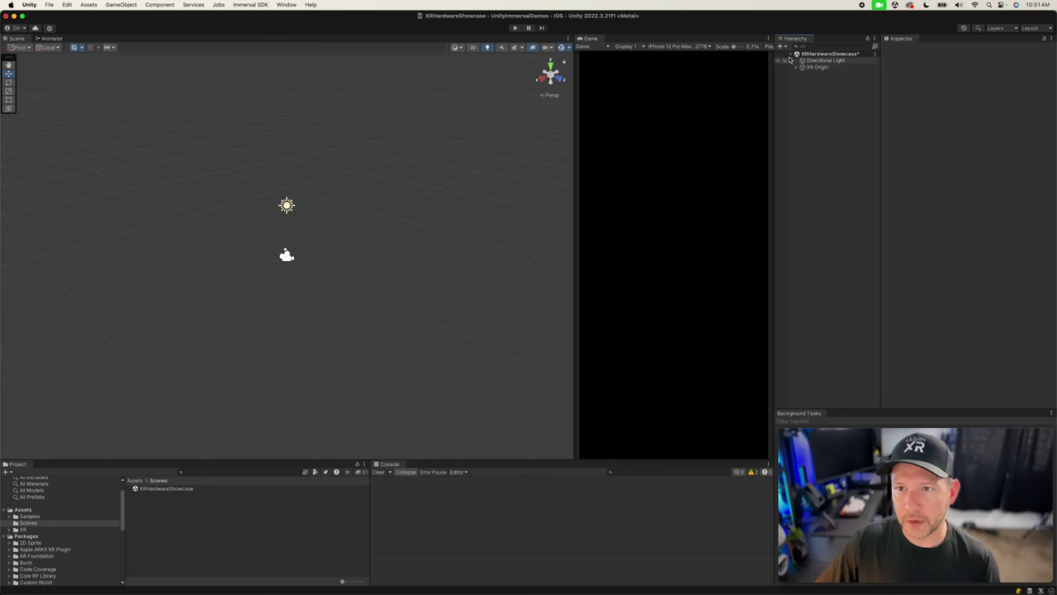
# Add an AR Session object and place it directly above XR Origin
pyautogui.rightClick(825, 94)
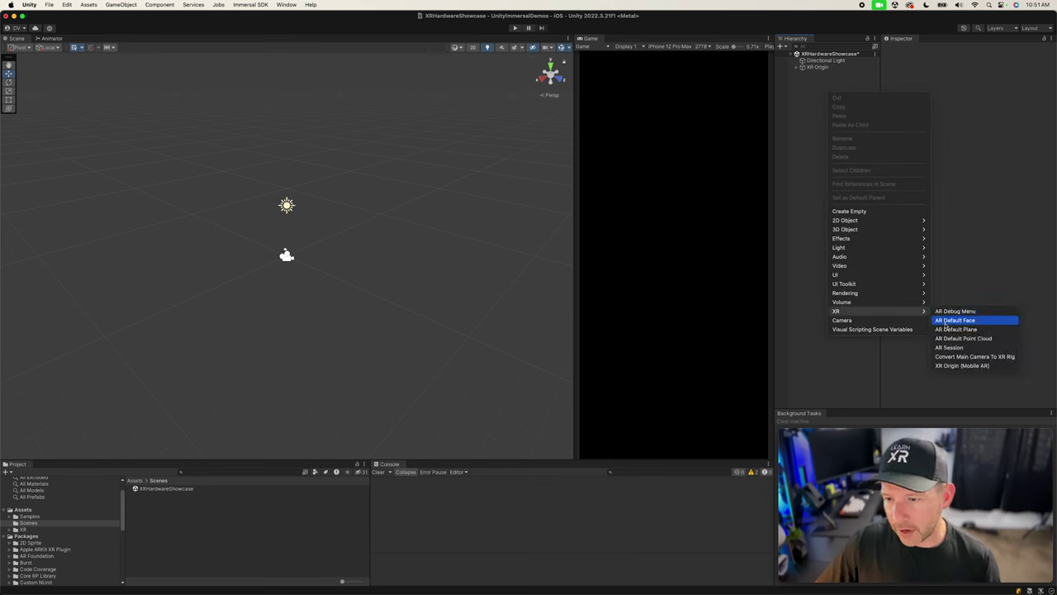
pyautogui.press('Escape')
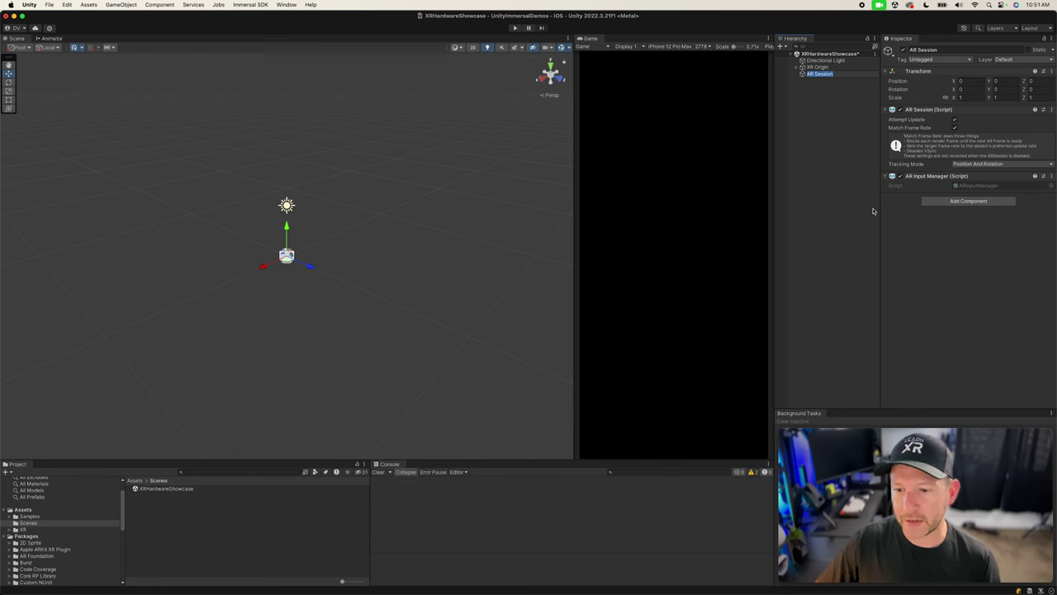
pyautogui.click(834, 113)
pyautogui.moveTo(817, 74); pyautogui.dragTo(823, 69)
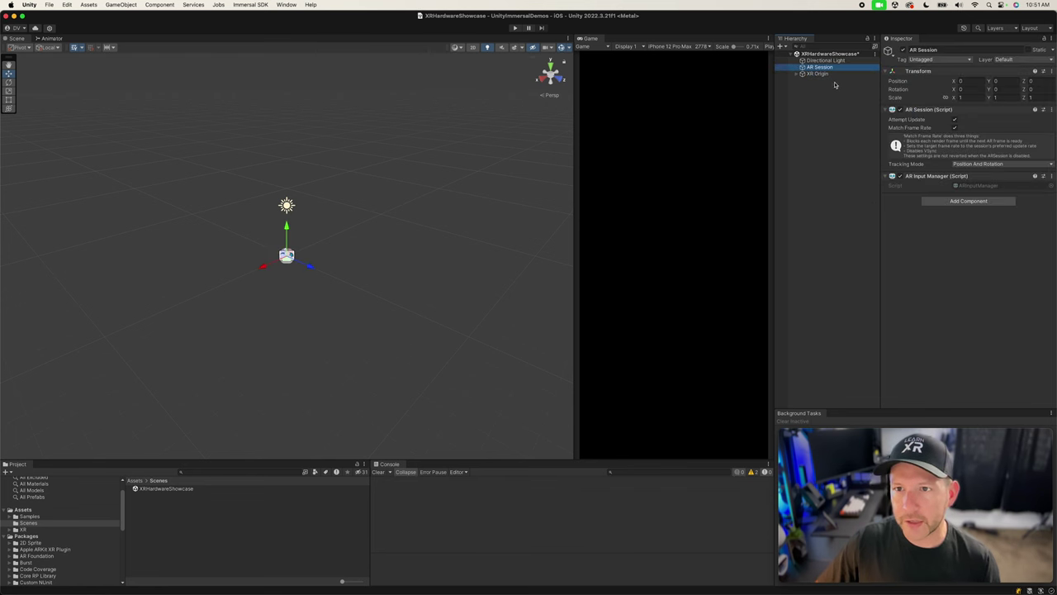
# Review the XR Origin's settings and its Camera Offset and Main Camera children
pyautogui.click(817, 74)
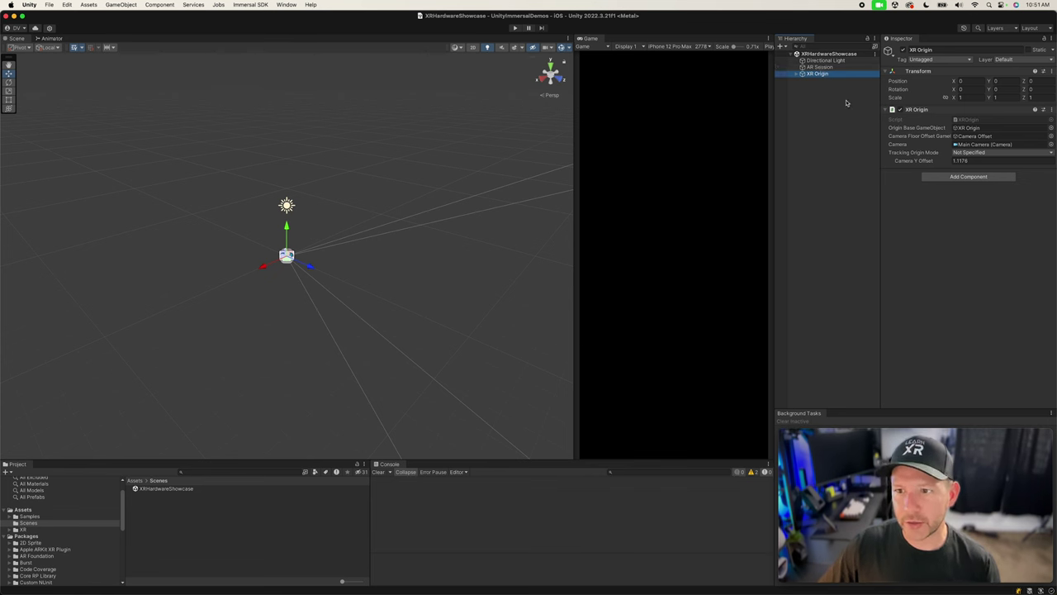
pyautogui.click(796, 75)
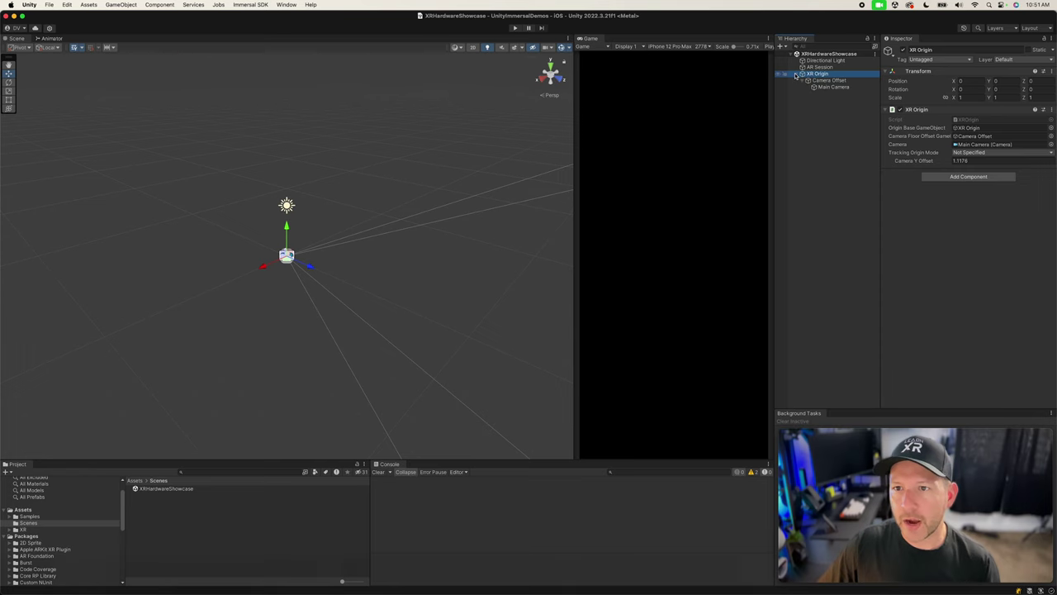
pyautogui.click(796, 75)
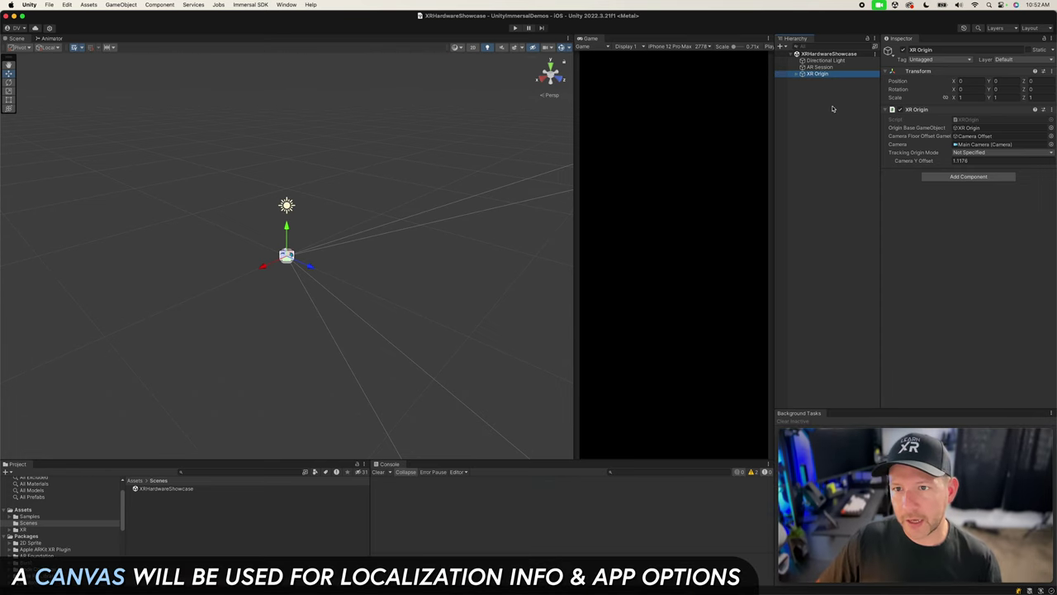
pyautogui.rightClick(834, 109)
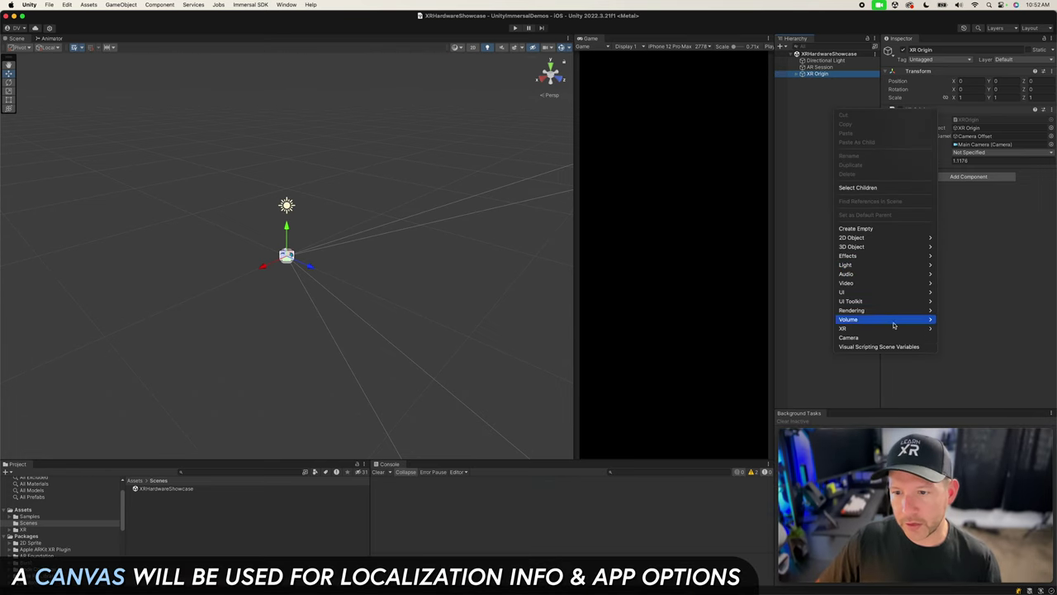
# Add a Canvas scaling with screen size at 1080 × 1920; switch EventSystem to InputSystemUIInputModule
pyautogui.moveTo(895, 328)
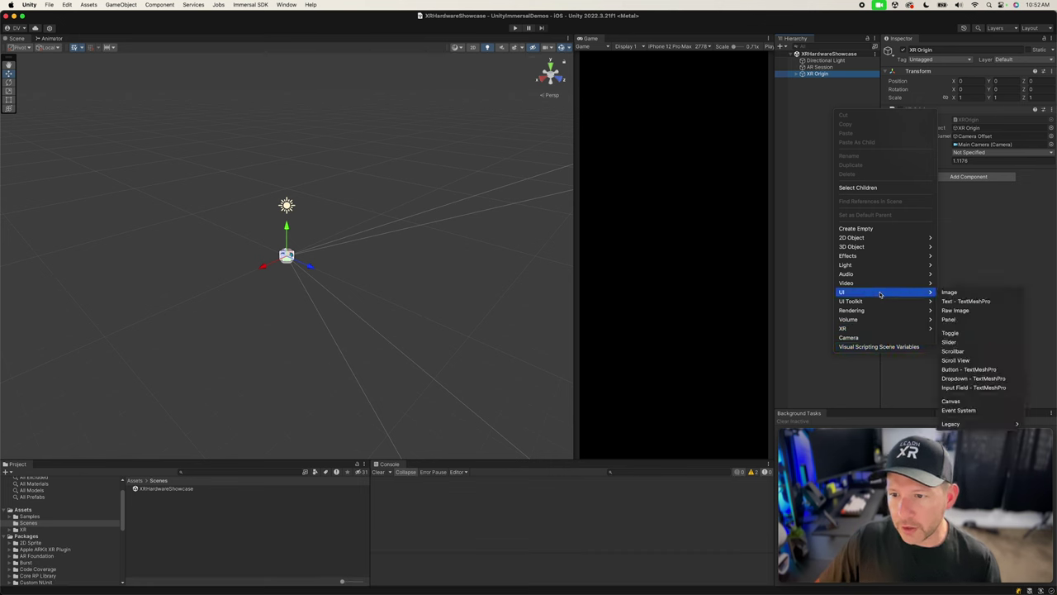
pyautogui.click(991, 402)
pyautogui.click(975, 269)
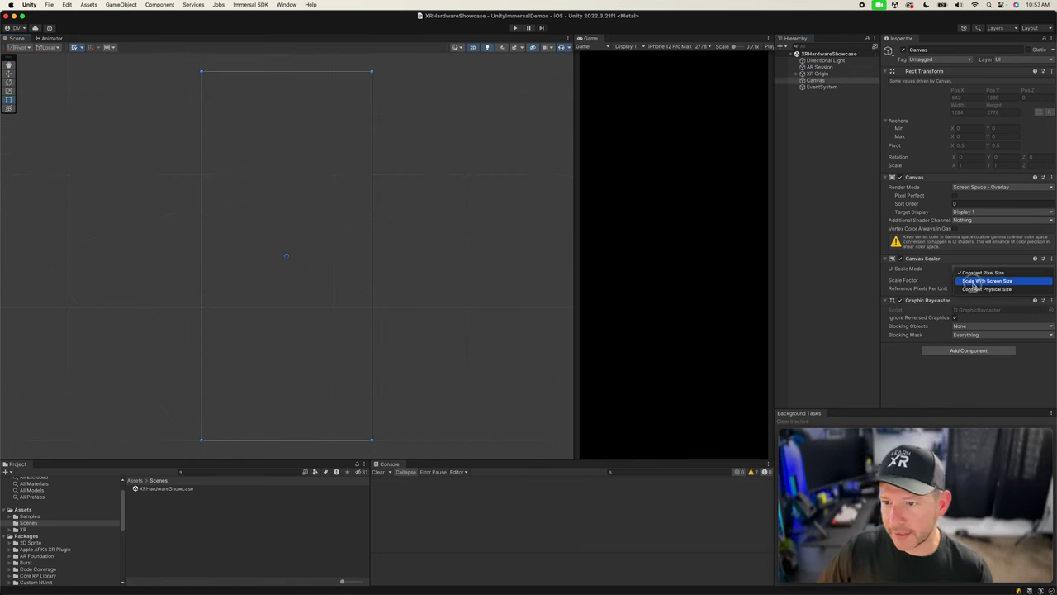
pyautogui.click(972, 282)
pyautogui.click(966, 280)
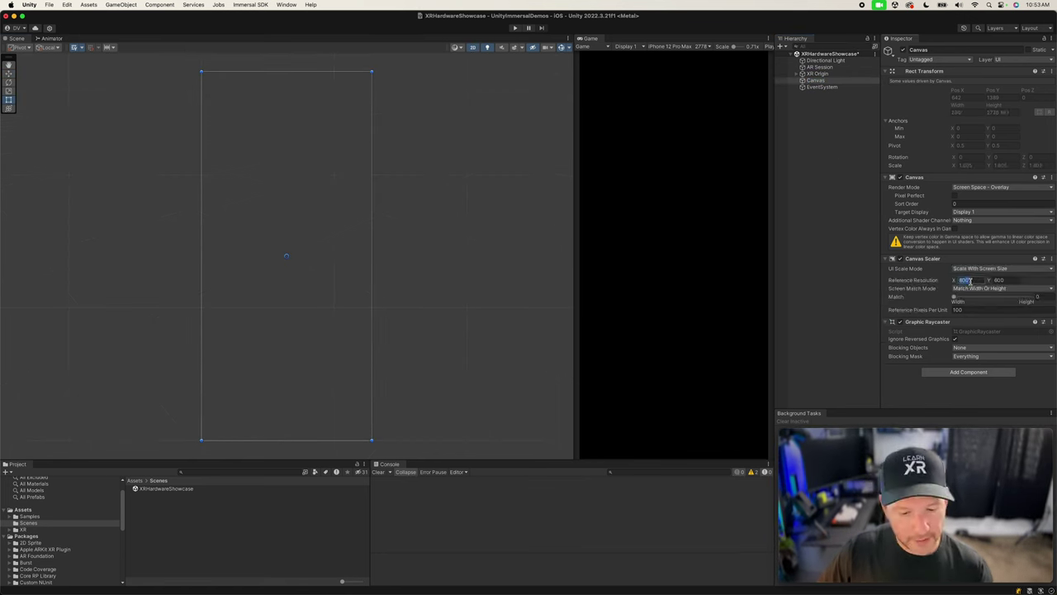
pyautogui.write('1080')
pyautogui.press('Tab')
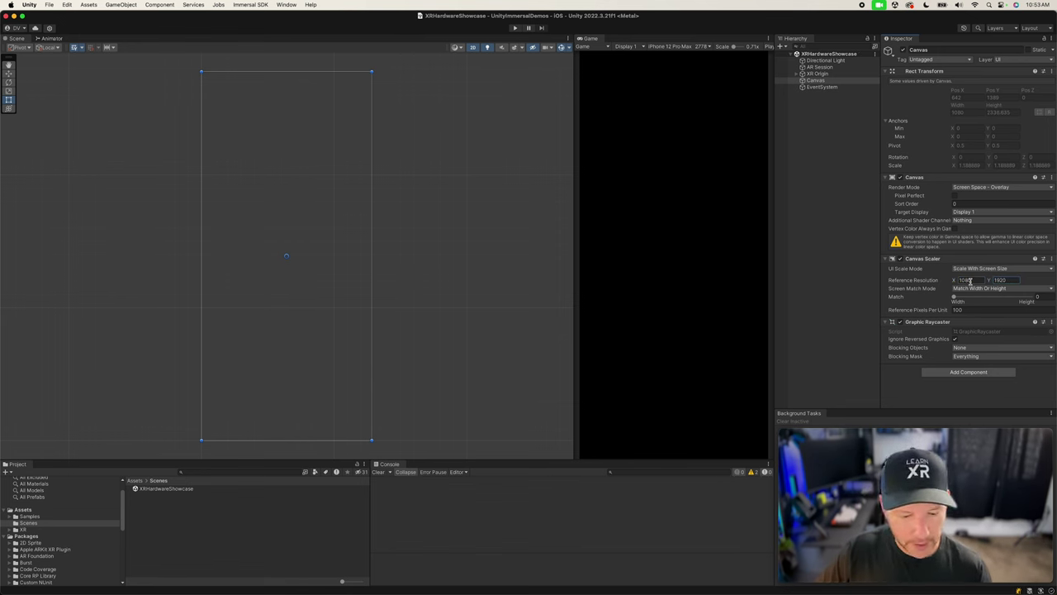
pyautogui.click(821, 87)
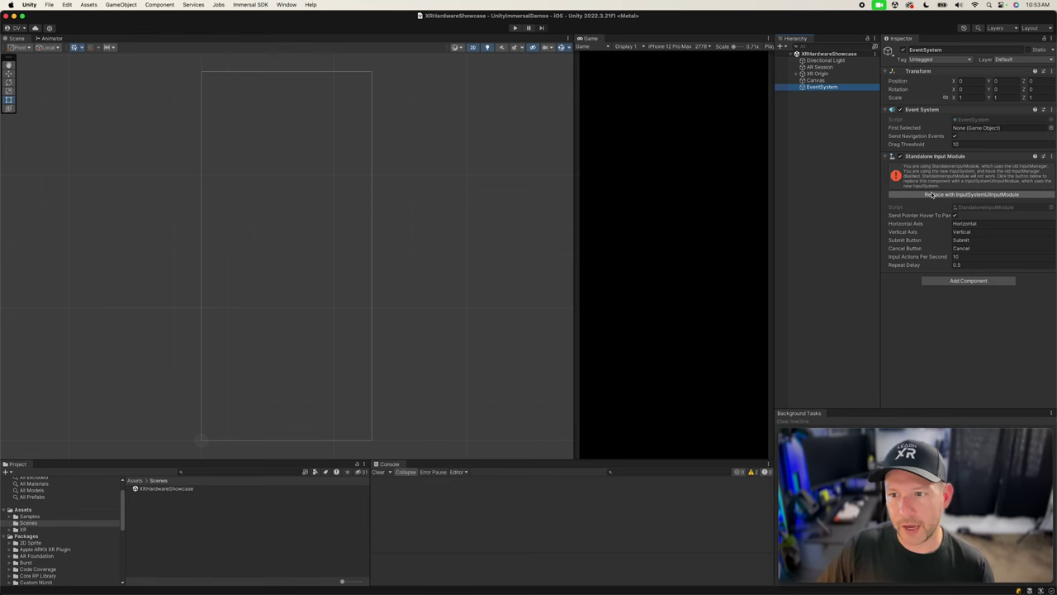
pyautogui.click(971, 194)
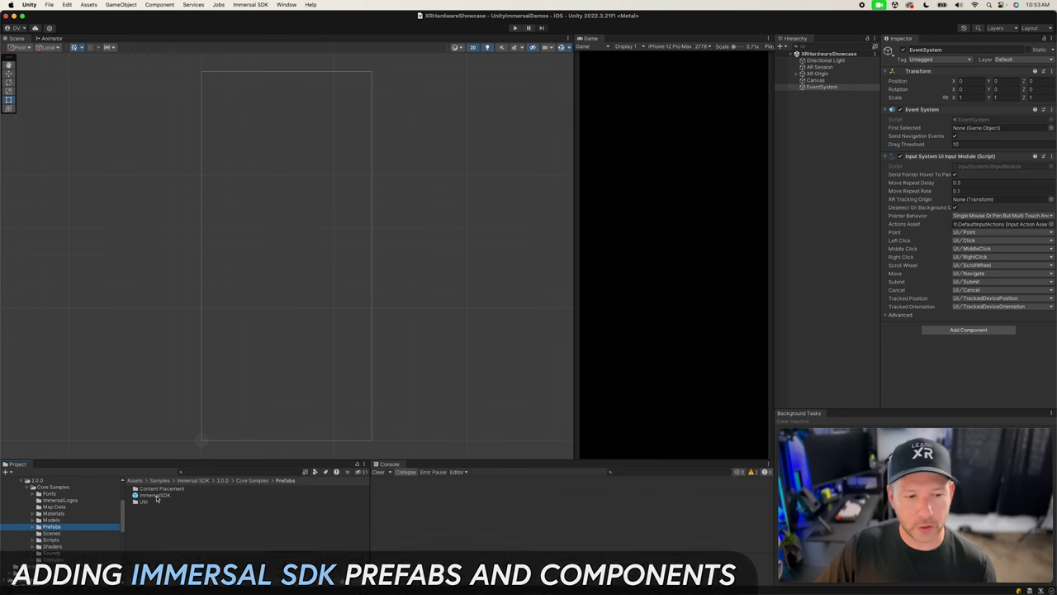
# Drag the ImmersalSDK prefab into the Hierarchy and expand all its child objects
pyautogui.moveTo(155, 496); pyautogui.dragTo(815, 143)
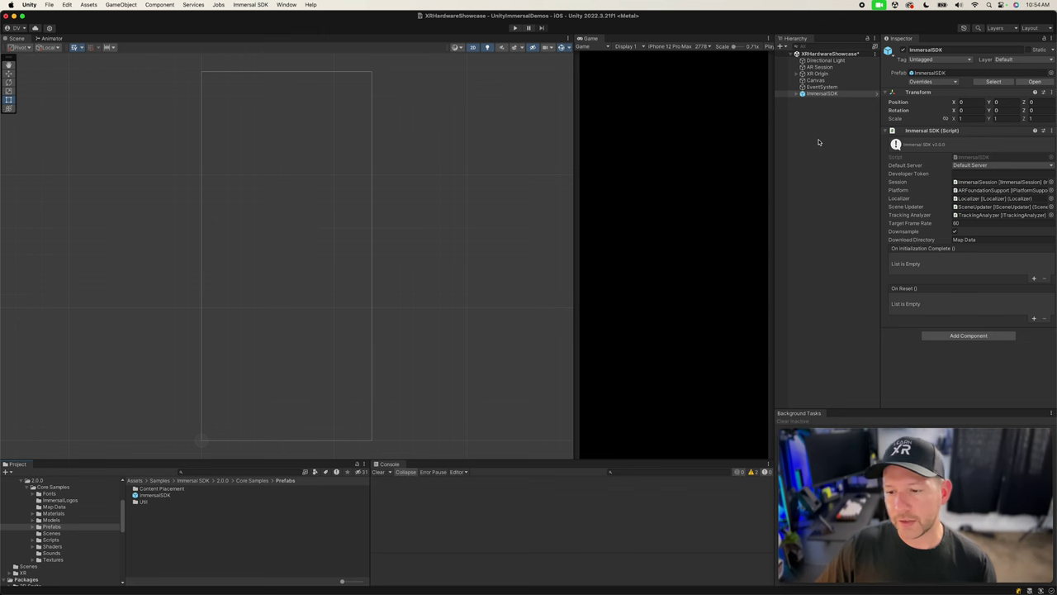
pyautogui.click(808, 94)
pyautogui.press('Right')
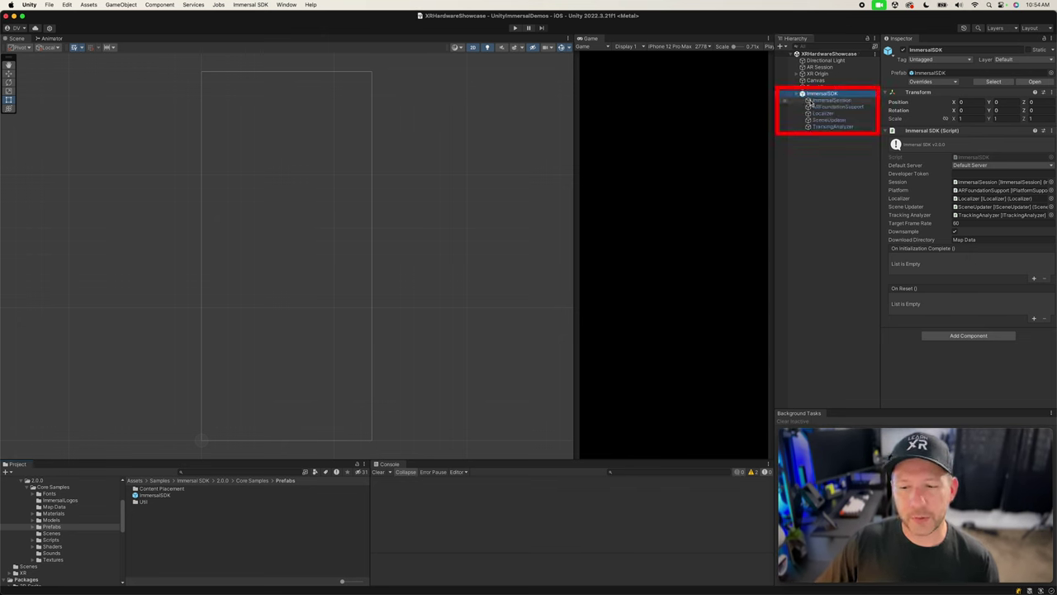
pyautogui.click(830, 101)
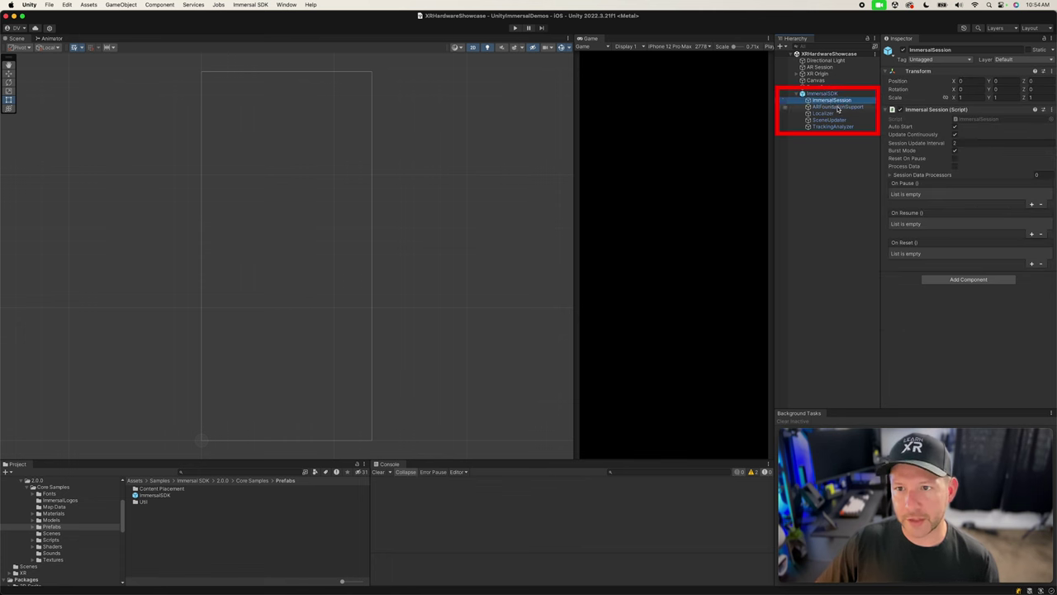
pyautogui.click(838, 107)
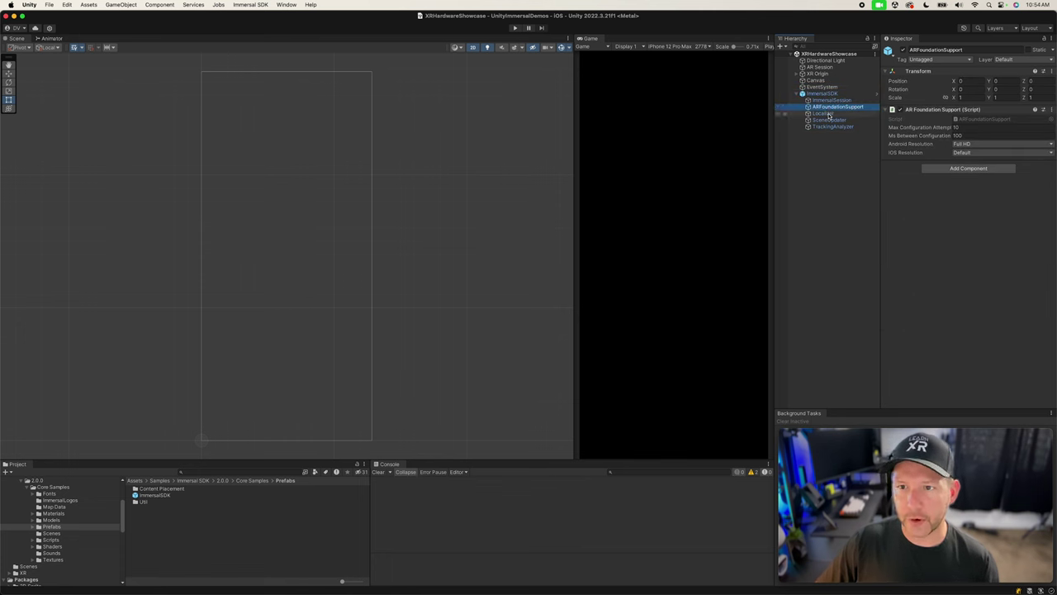
pyautogui.click(829, 114)
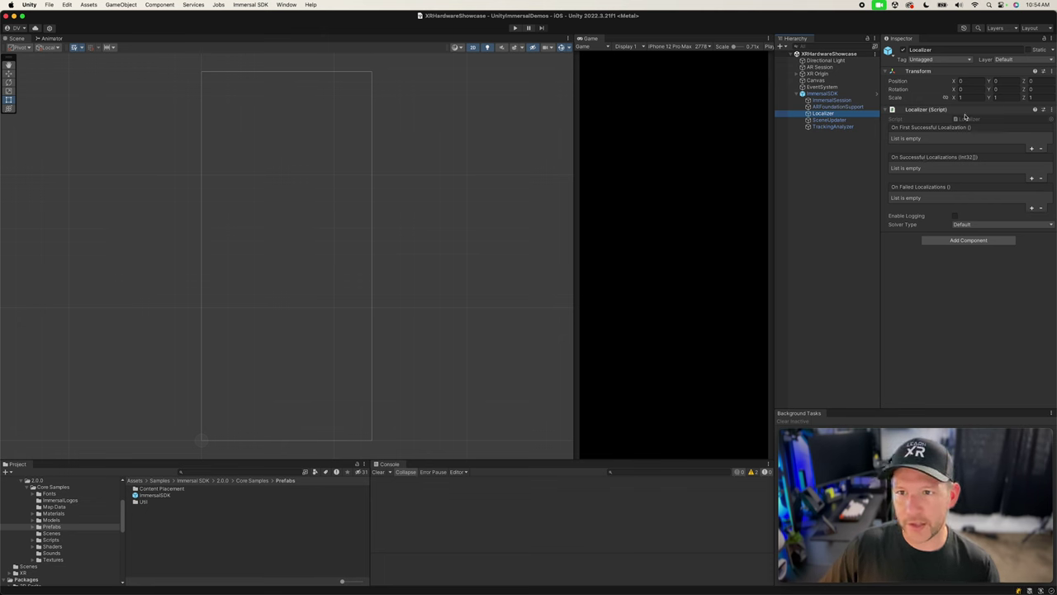
pyautogui.click(826, 120)
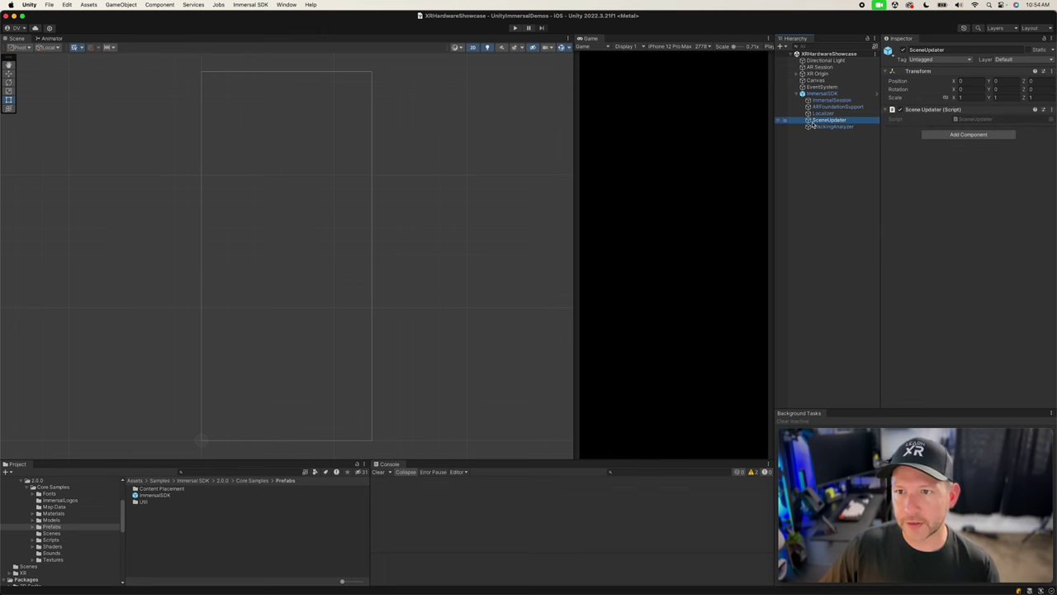
pyautogui.click(830, 127)
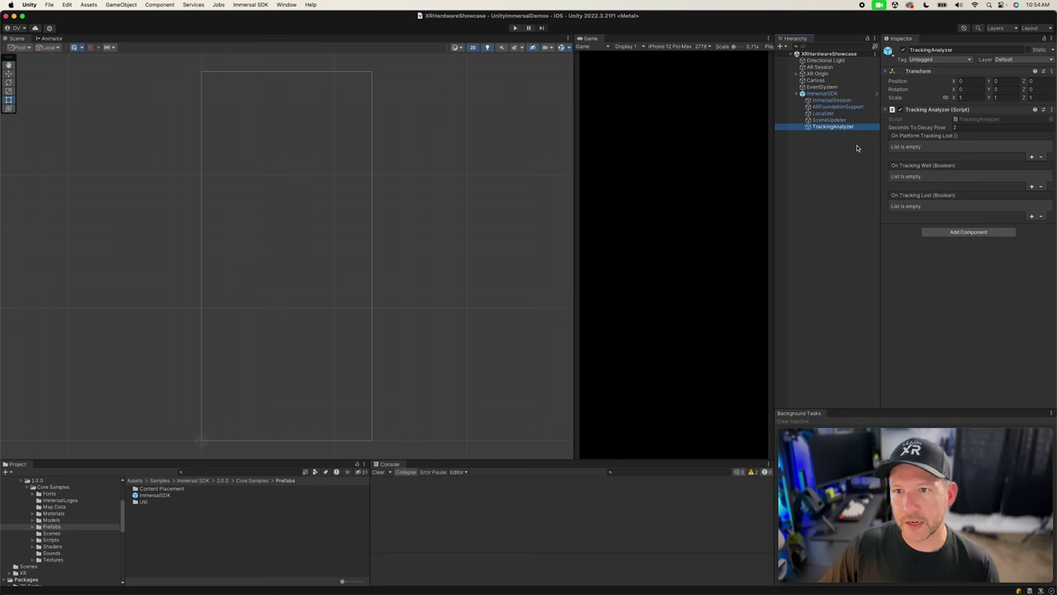
pyautogui.click(826, 113)
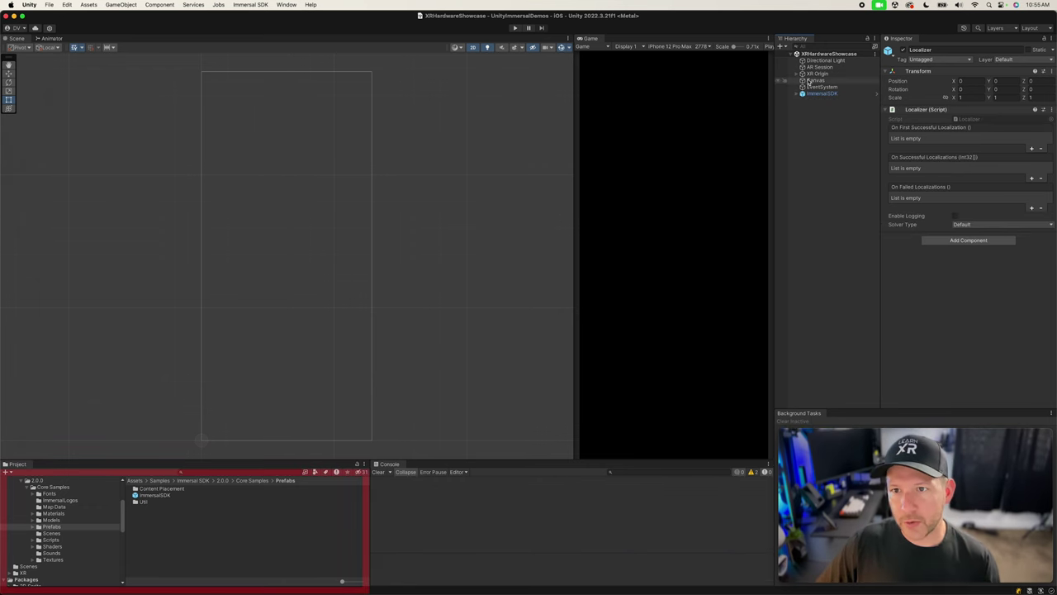
# Open the Pose Indicator prefab from the Util folder in Prefab Mode
pyautogui.doubleClick(144, 502)
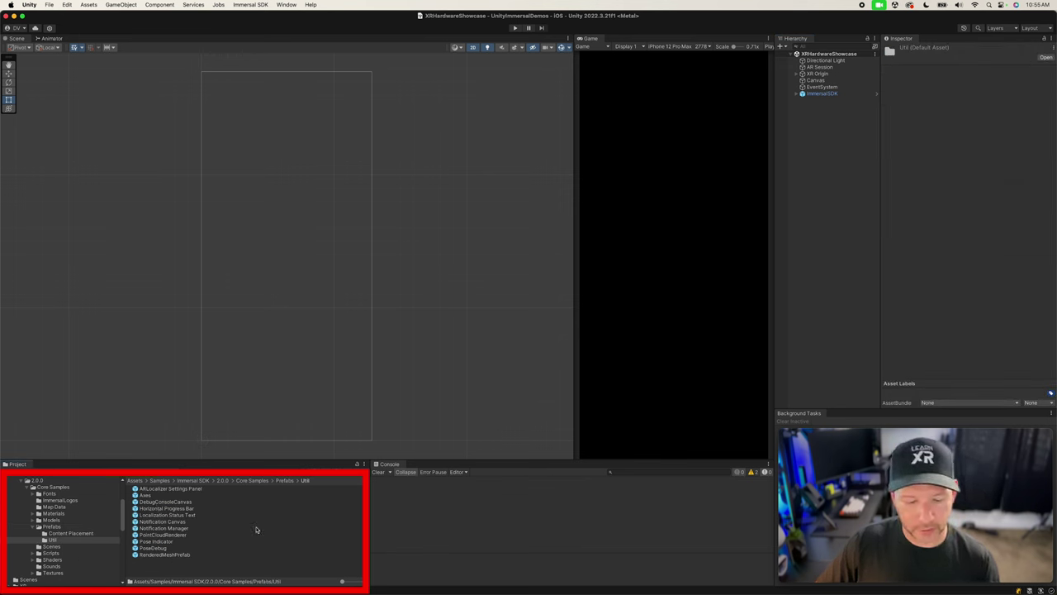
pyautogui.click(161, 541)
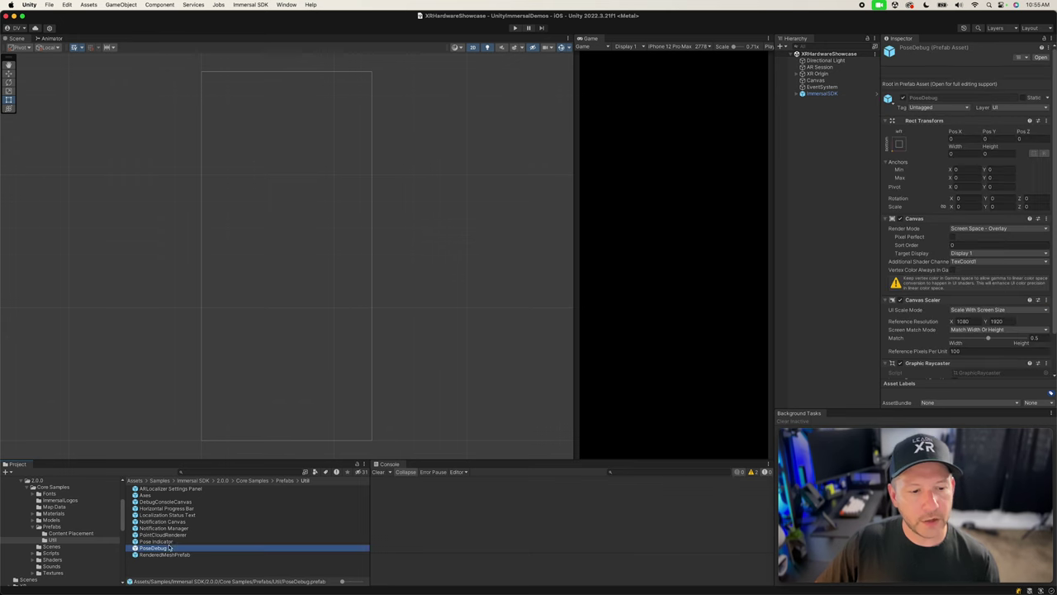
pyautogui.doubleClick(169, 542)
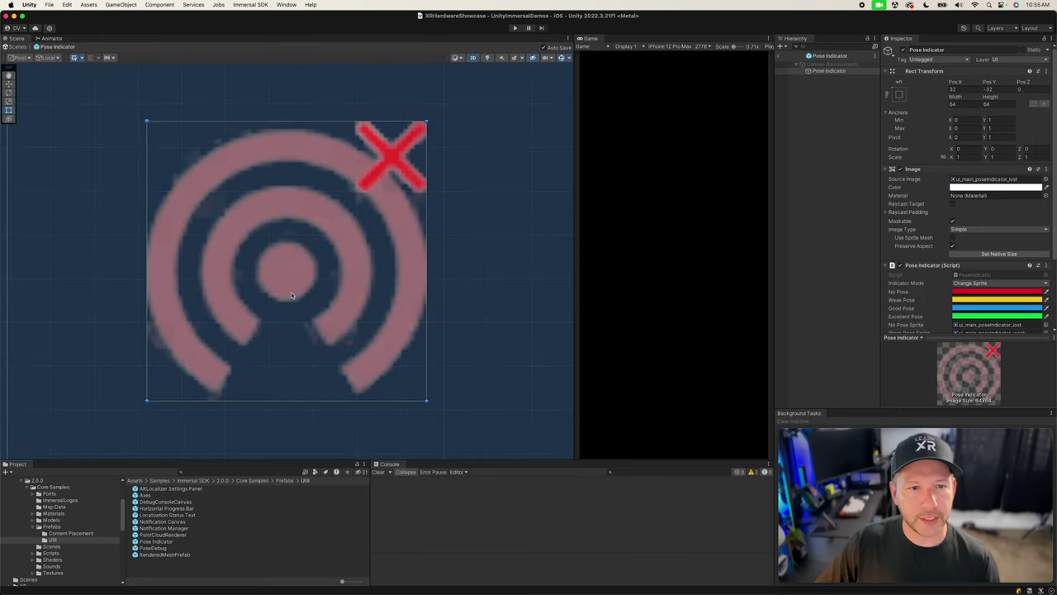
pyautogui.scroll(-8, 291, 295)
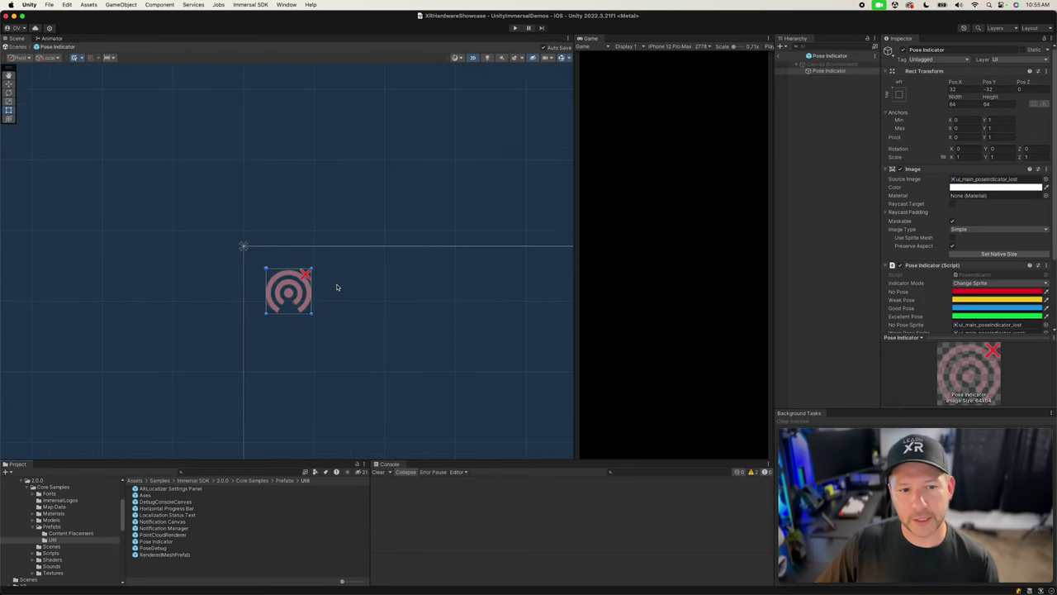
pyautogui.moveTo(368, 326); pyautogui.dragTo(278, 252, button='middle')
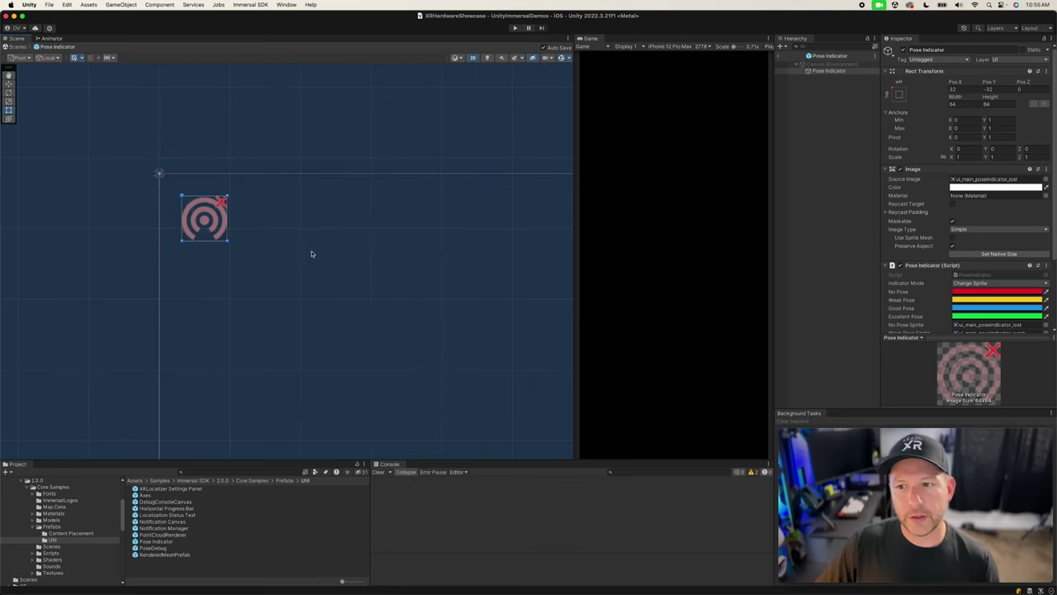
pyautogui.scroll(-5, 941, 227)
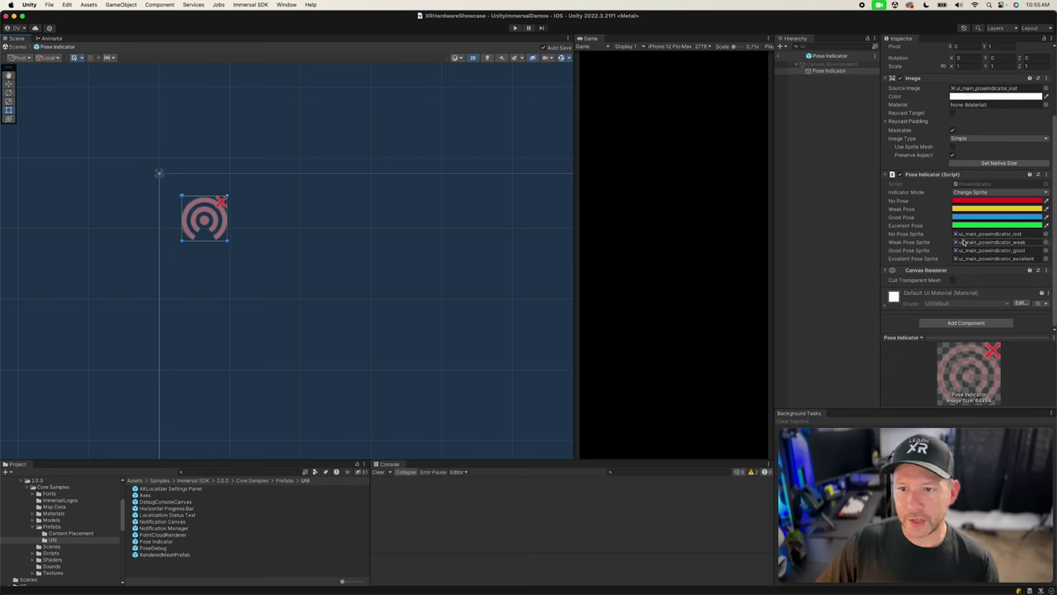
# Review the Pose Indicator's pose-quality sprites, then return to the XRHardwareShowcase scene
pyautogui.click(966, 235)
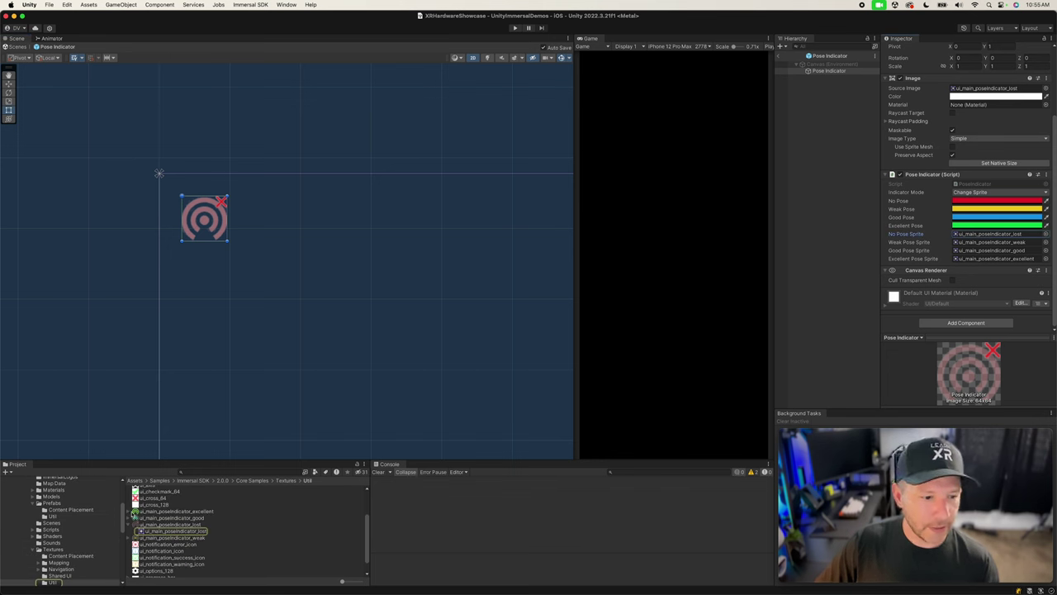
pyautogui.moveTo(342, 582); pyautogui.dragTo(362, 583)
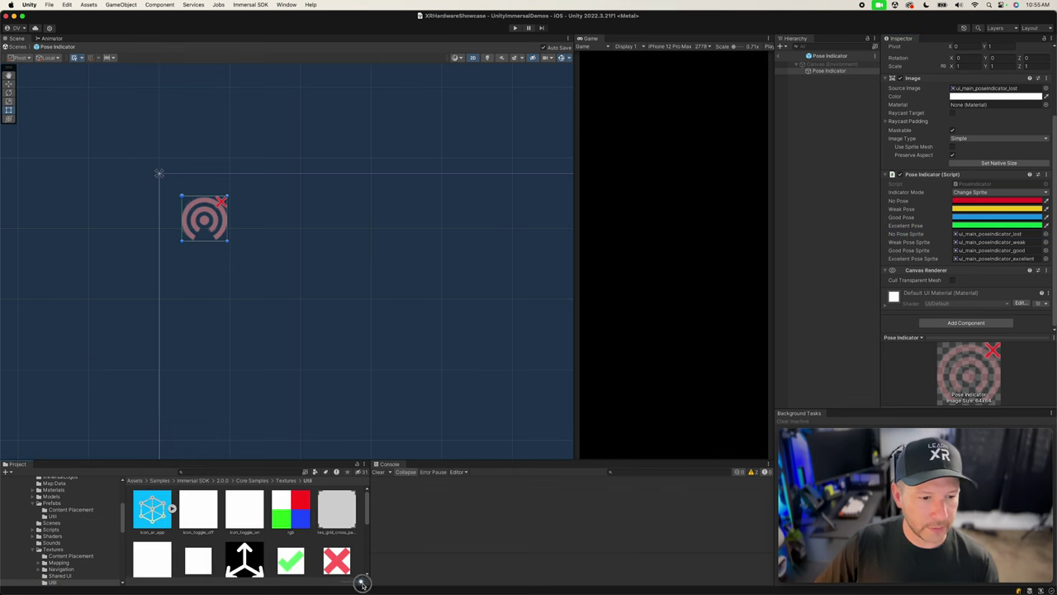
pyautogui.scroll(-5, 300, 501)
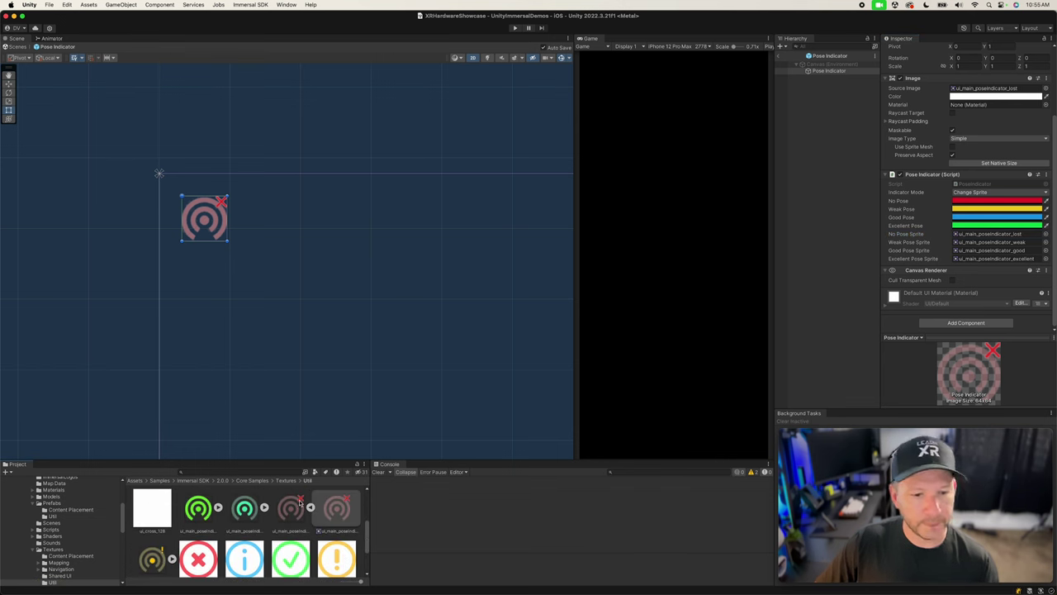
pyautogui.click(777, 55)
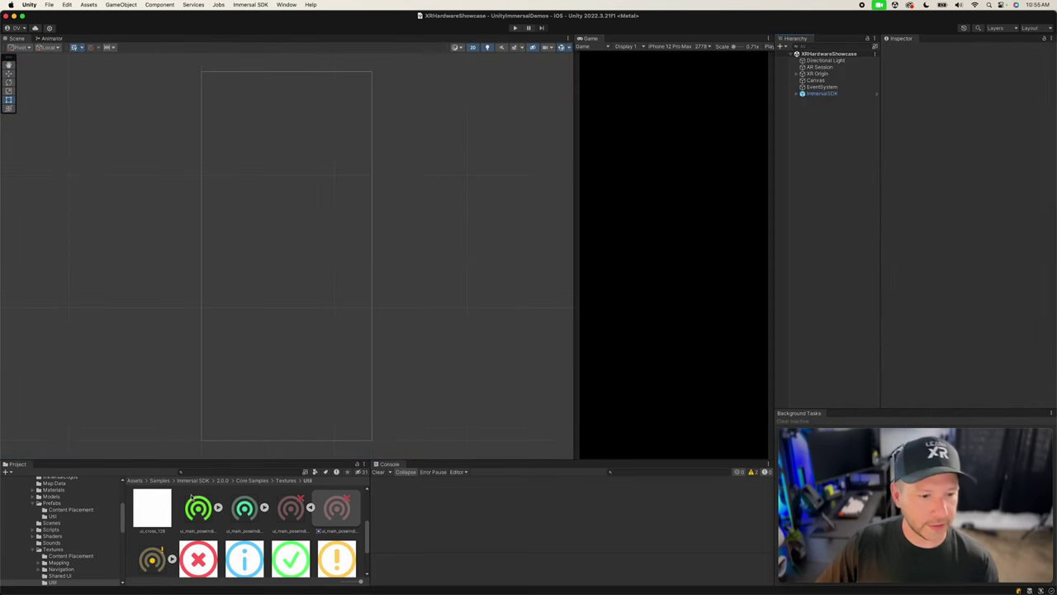
# Place the Pose Indicator prefab from Prefabs/Util under the Canvas
pyautogui.scroll(-1, 72, 551)
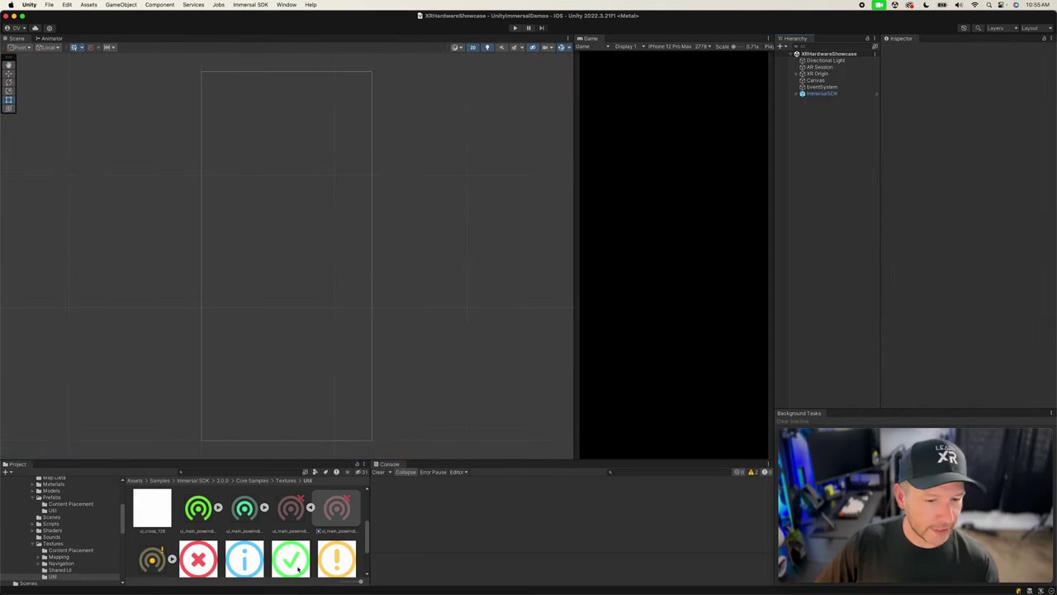
pyautogui.moveTo(360, 583); pyautogui.dragTo(342, 582)
pyautogui.scroll(-2, 64, 536)
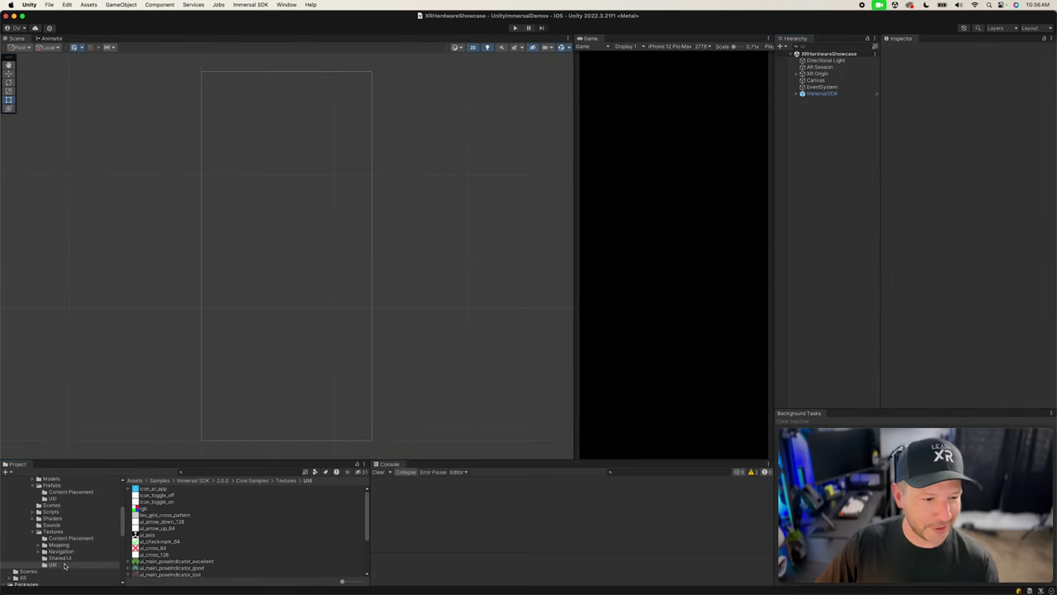
pyautogui.scroll(2, 61, 493)
pyautogui.click(58, 489)
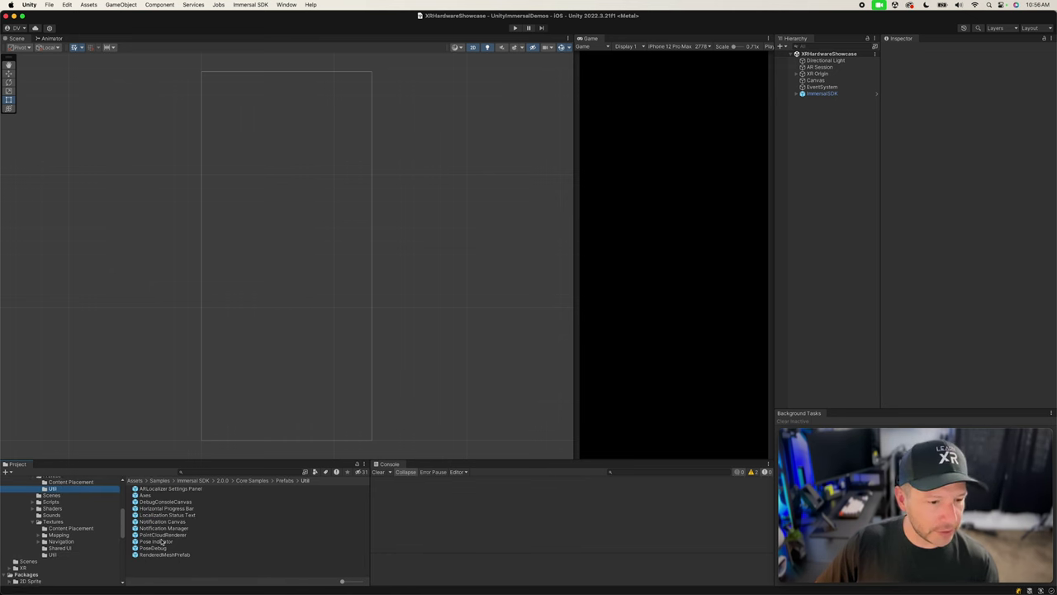
pyautogui.moveTo(163, 546); pyautogui.dragTo(819, 86)
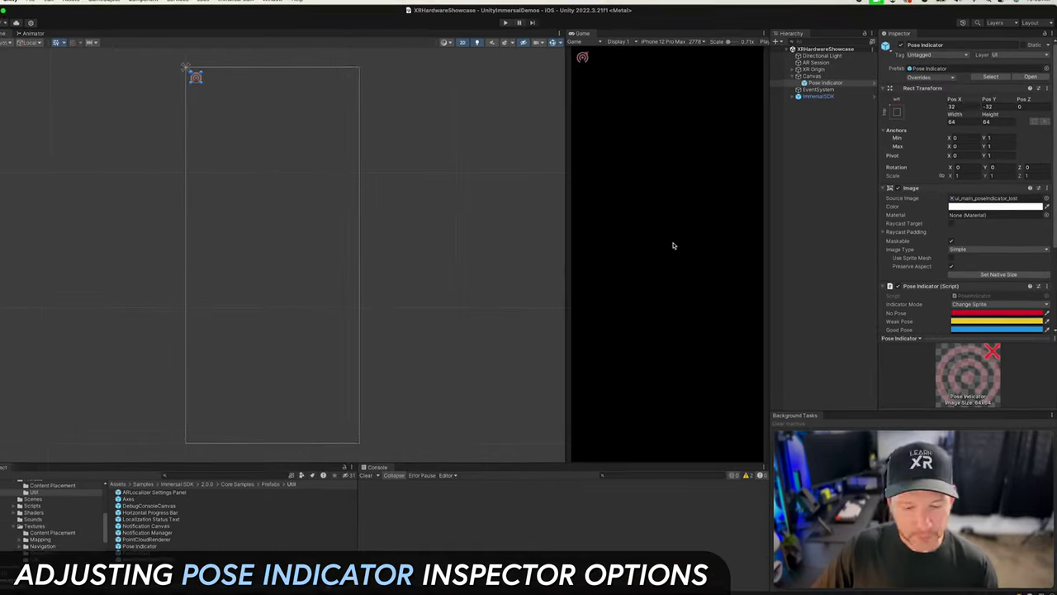
# Position the Pose Indicator at Pos X 120, Pos Y -120, then select the Localization Status Text prefab
pyautogui.click(959, 102)
pyautogui.write('120')
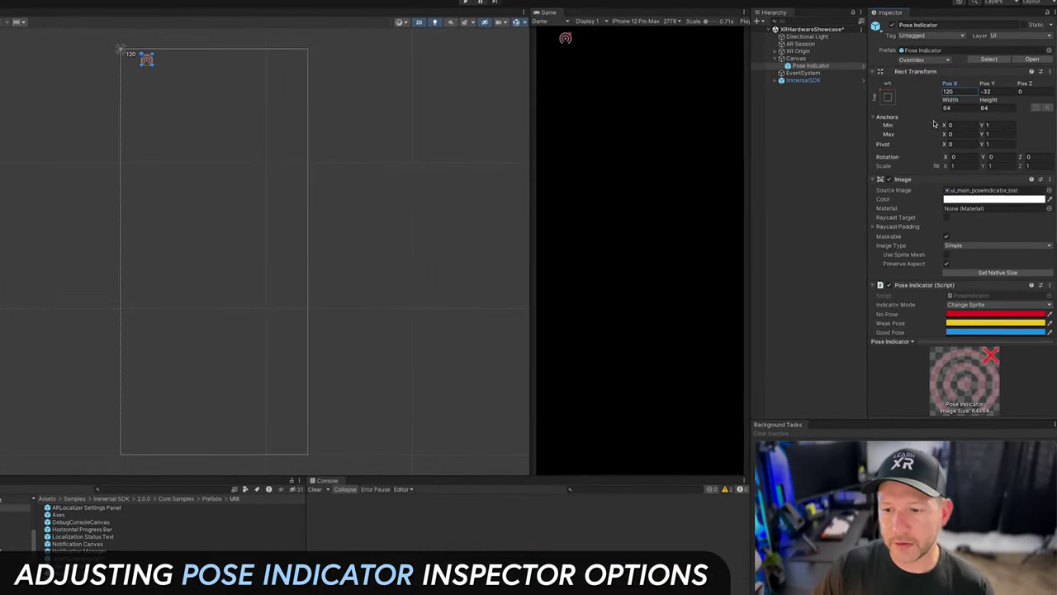
pyautogui.press('Tab')
pyautogui.write('-120')
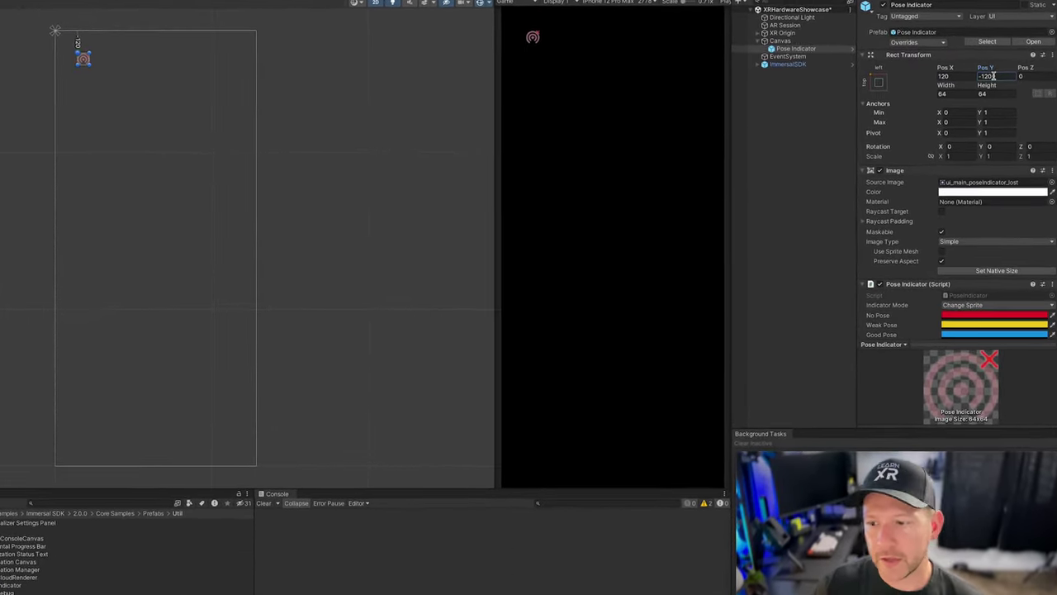
pyautogui.click(7, 557)
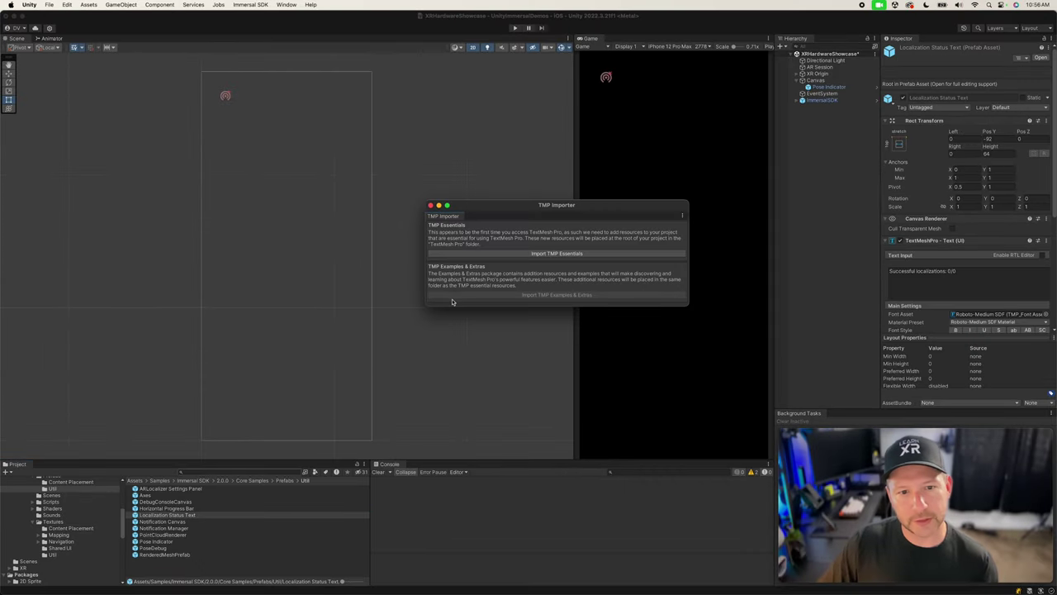
# Import the TMP Essentials and place the Localization Status Text under the Canvas
pyautogui.click(508, 256)
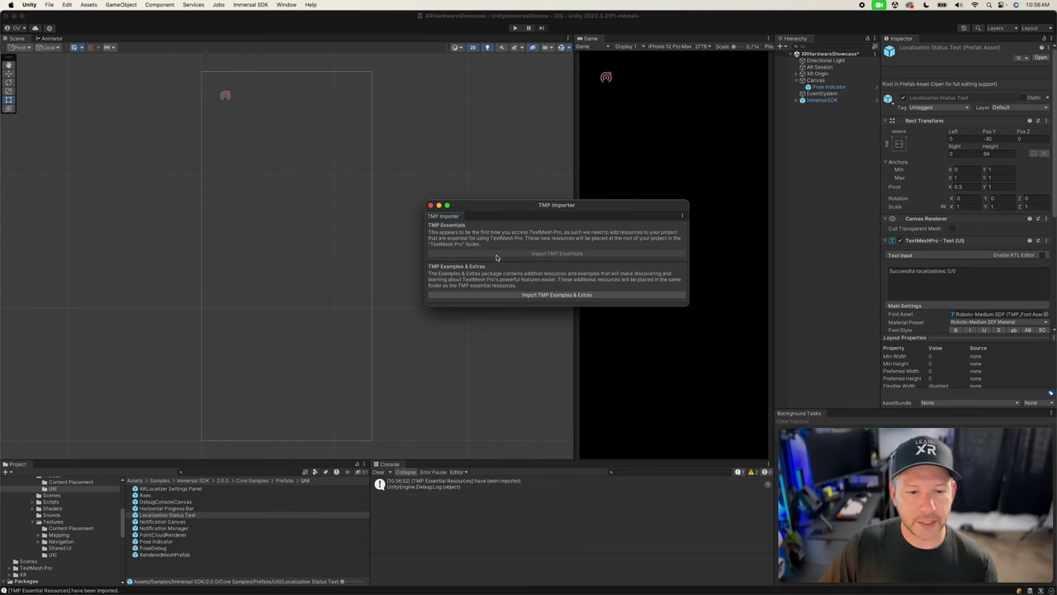
pyautogui.click(430, 205)
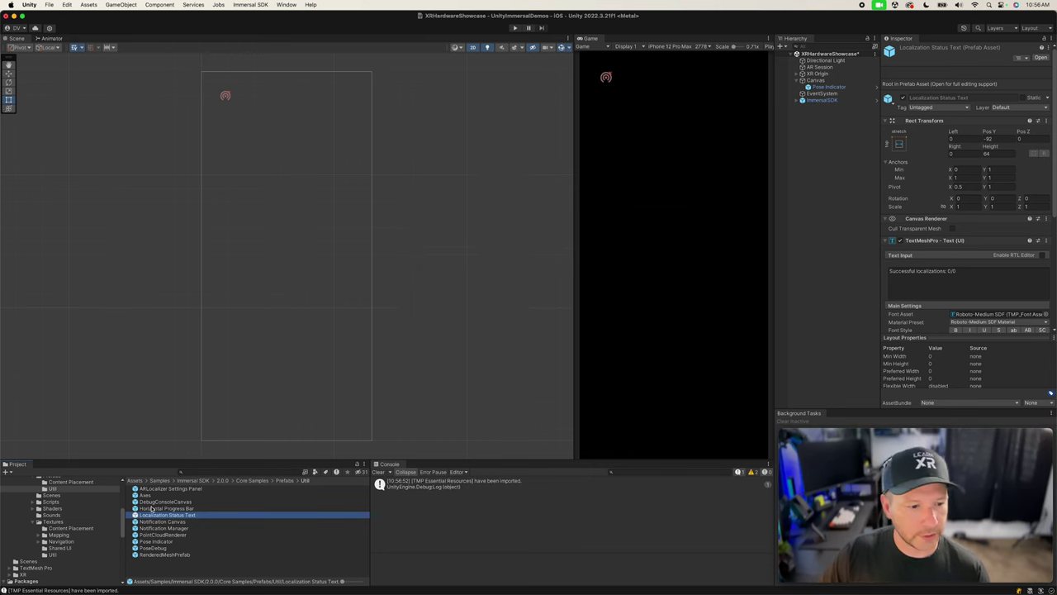
pyautogui.moveTo(176, 516)
pyautogui.mouseDown()
pyautogui.moveTo(559, 371)
pyautogui.moveTo(822, 88)
pyautogui.mouseUp()
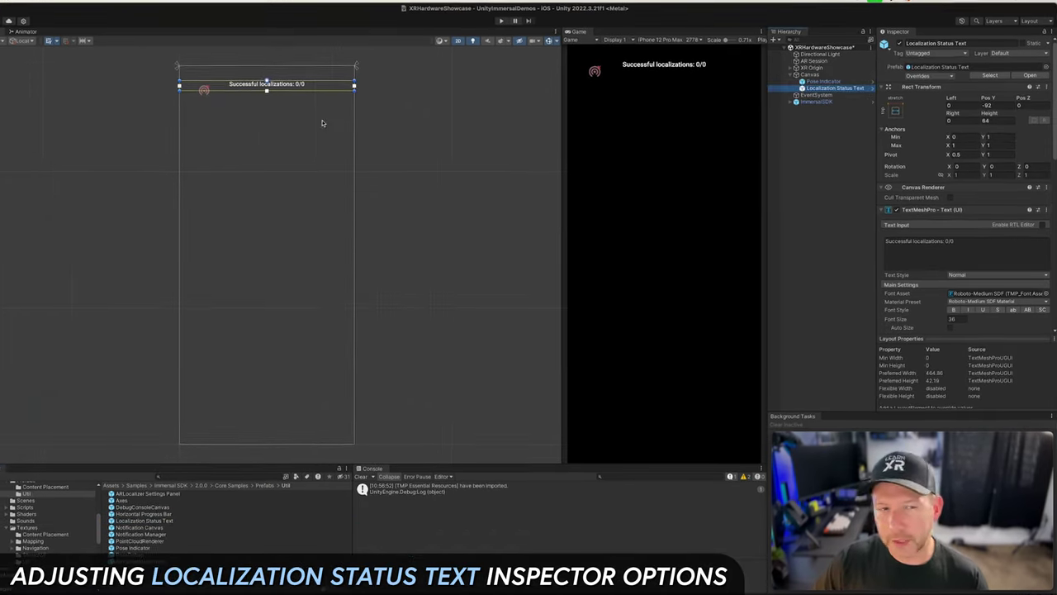
# Set the status text's Pos Y to -120 and create a new empty GameObject
pyautogui.doubleClick(988, 105)
pyautogui.write('-120')
pyautogui.scroll(-4, 957, 248)
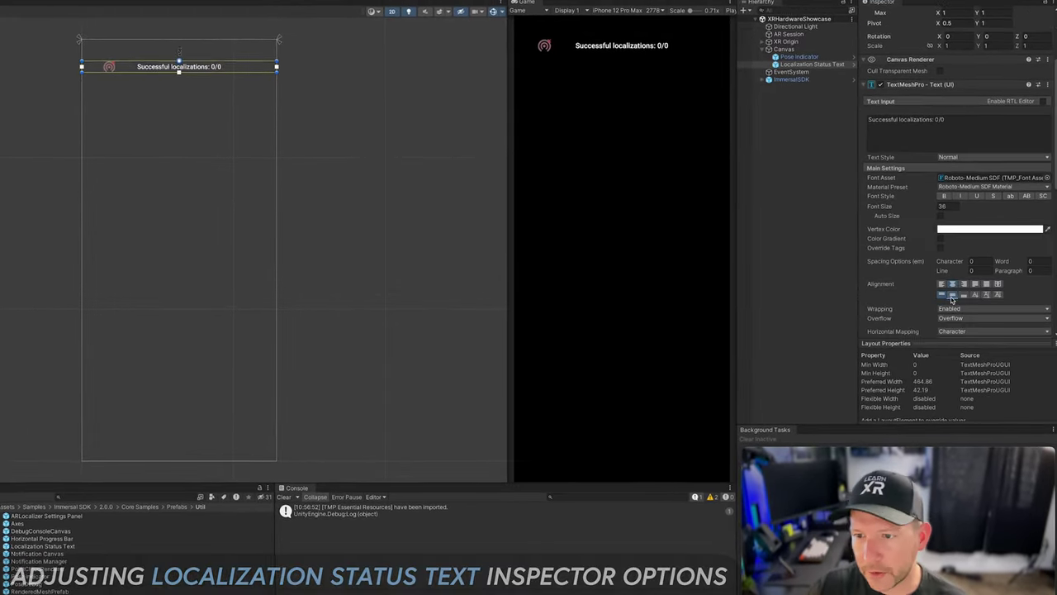
pyautogui.press('super+shift+n')
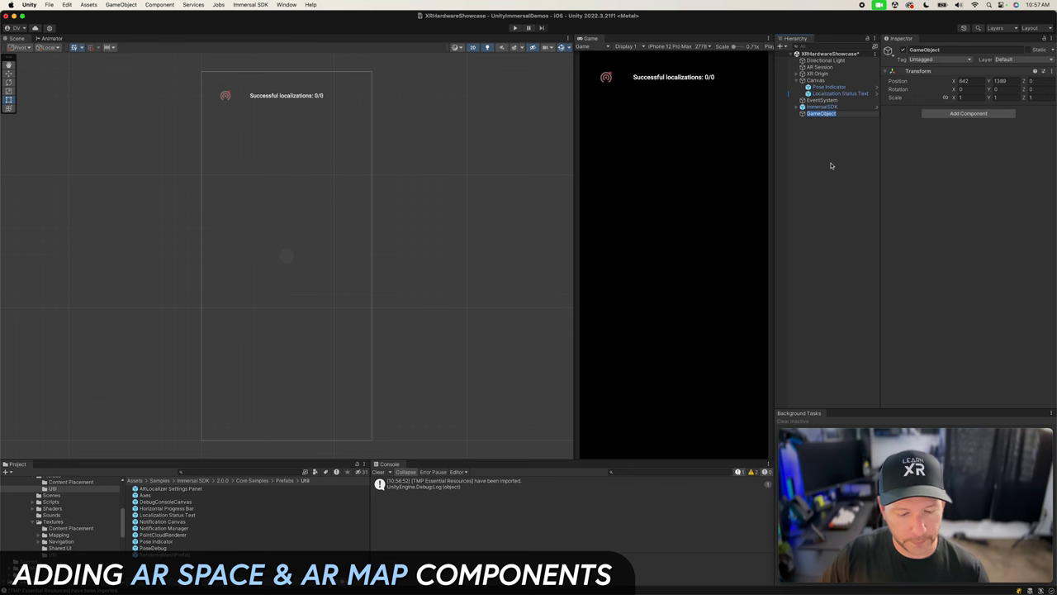
# Name the new object ARSpace and set its X and Y position to 0
pyautogui.write('A')
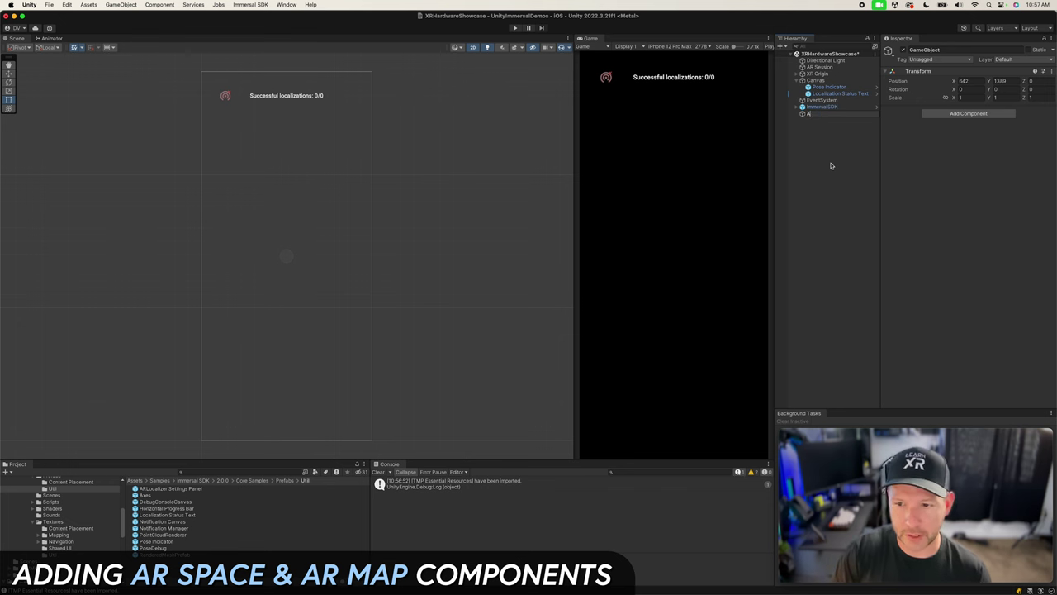
pyautogui.write('RSpa')
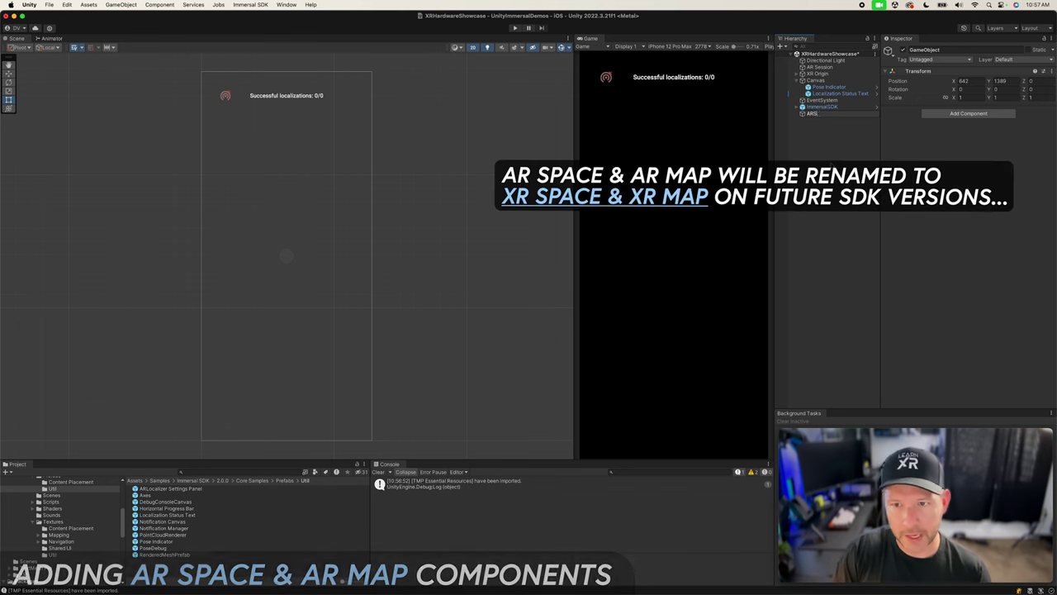
pyautogui.write('ce')
pyautogui.press('Return')
pyautogui.click(963, 80)
pyautogui.write('0')
pyautogui.press('Tab')
pyautogui.write('0')
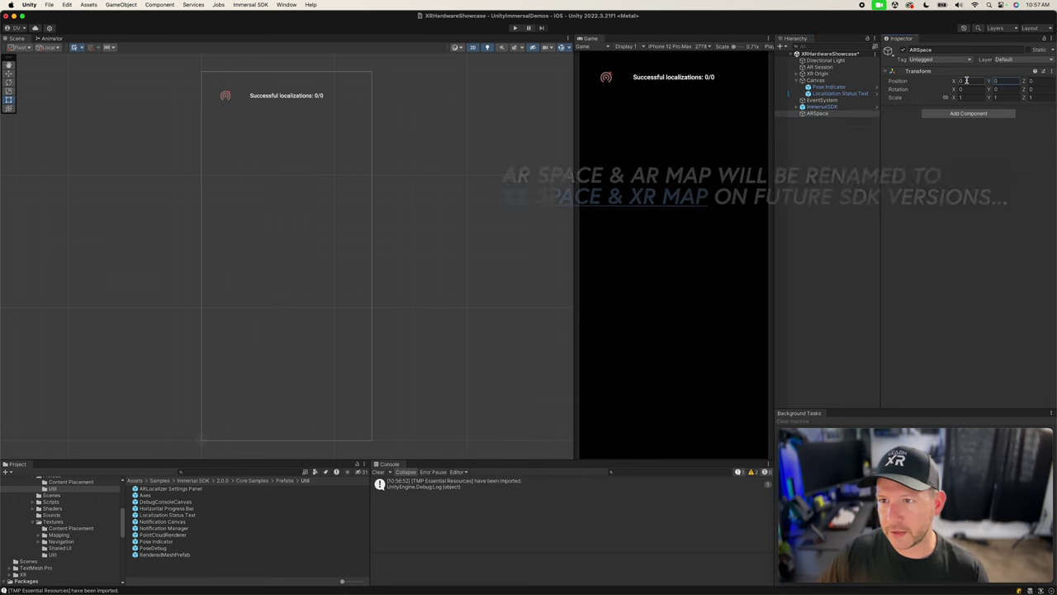
# Create an empty child object named ARMap under ARSpace
pyautogui.rightClick(826, 114)
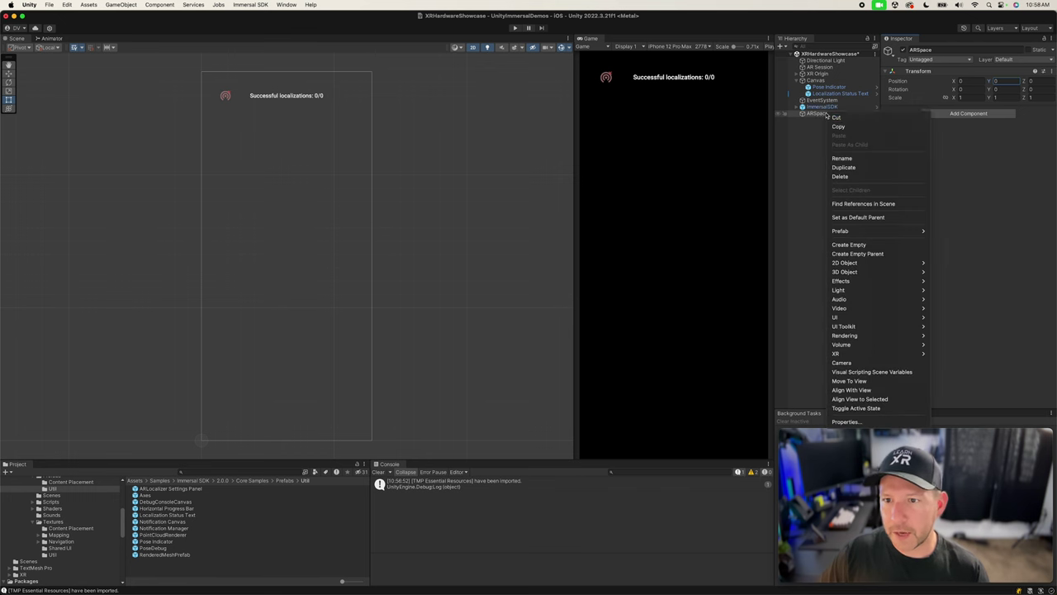
pyautogui.click(855, 246)
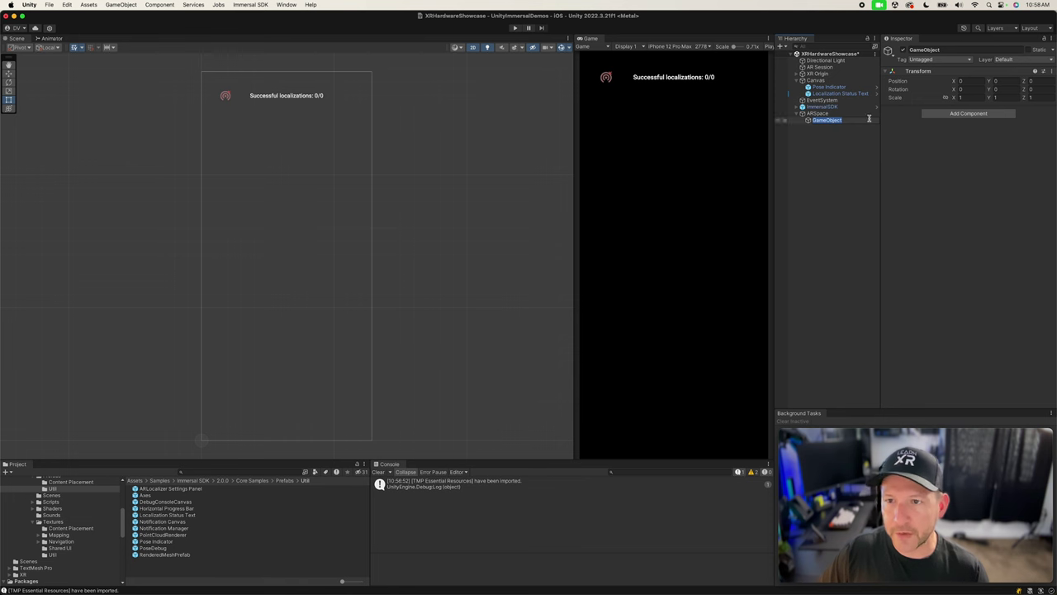
pyautogui.write('AR')
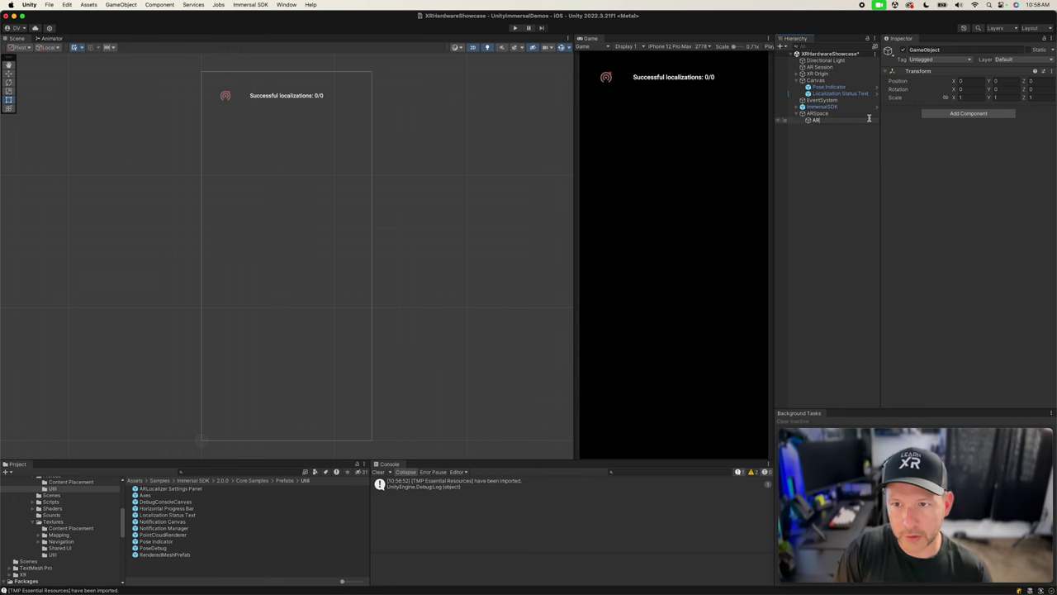
pyautogui.write('Map')
pyautogui.press('Return')
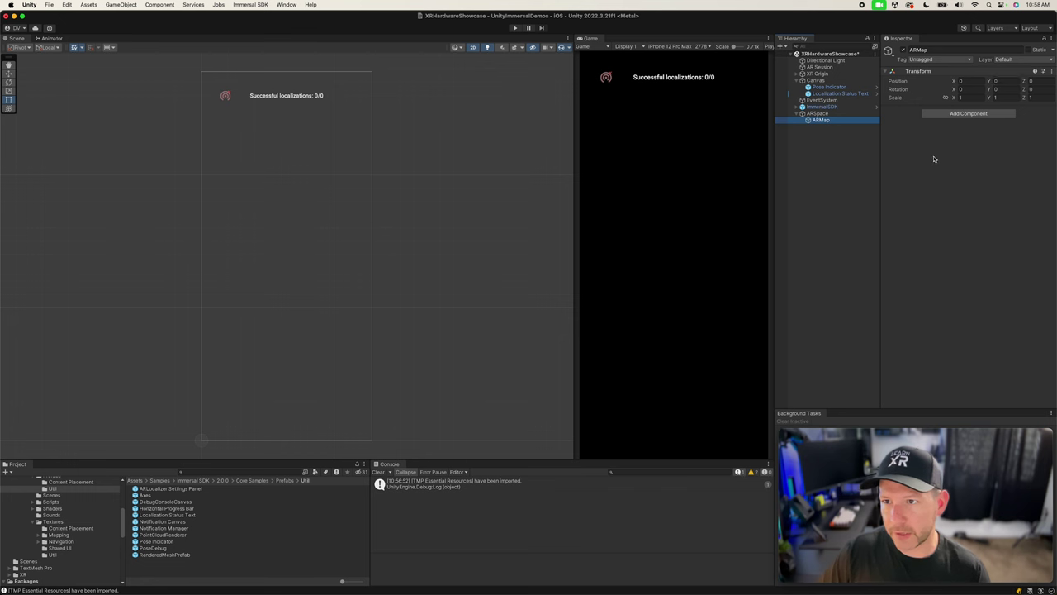
pyautogui.click(833, 114)
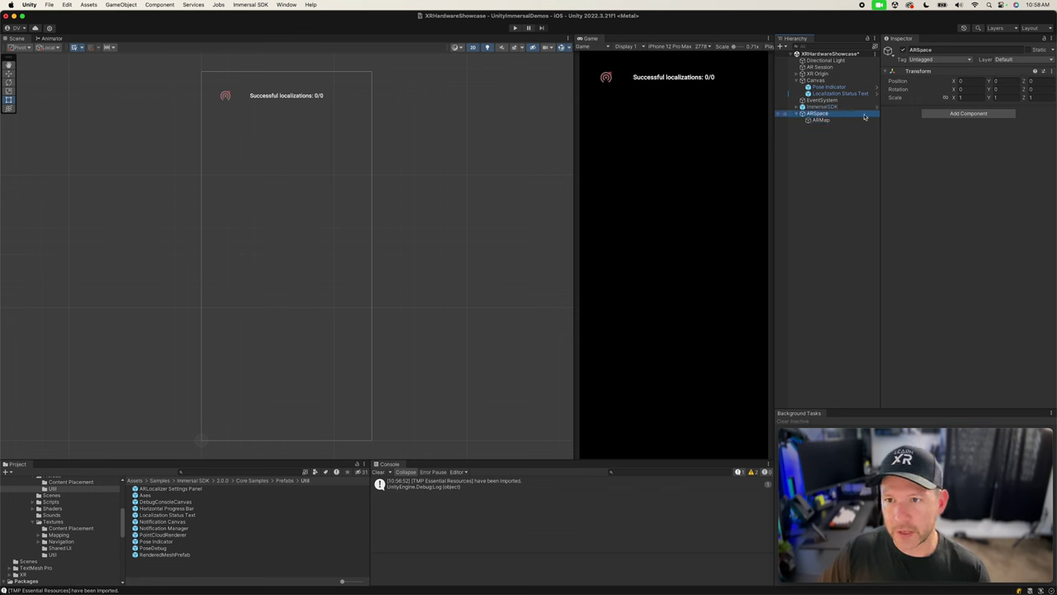
# Add the AR Space component to the ARSpace object
pyautogui.click(944, 115)
pyautogui.write('ar')
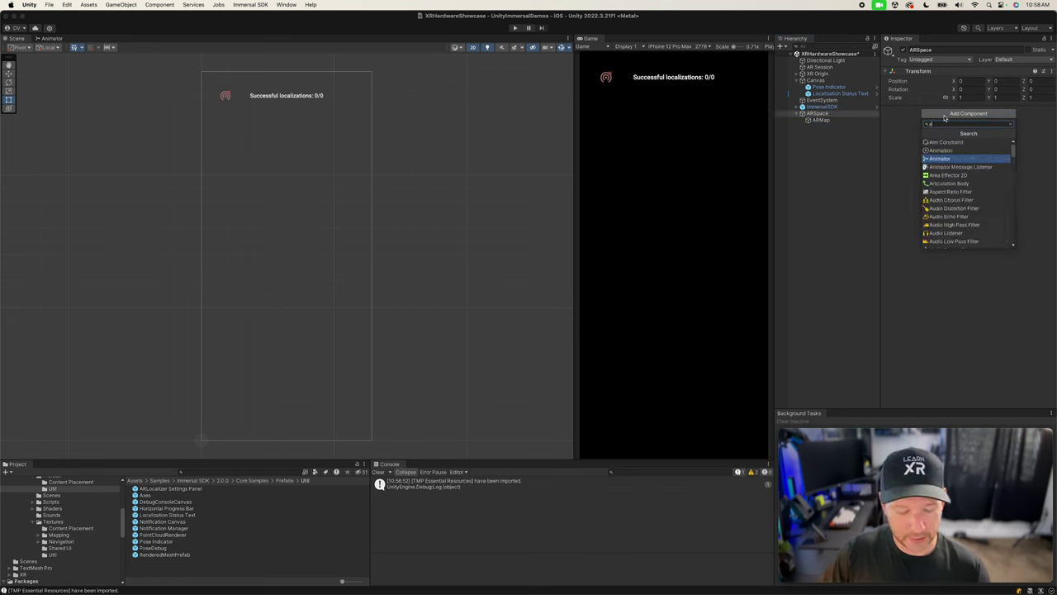
pyautogui.write(' space')
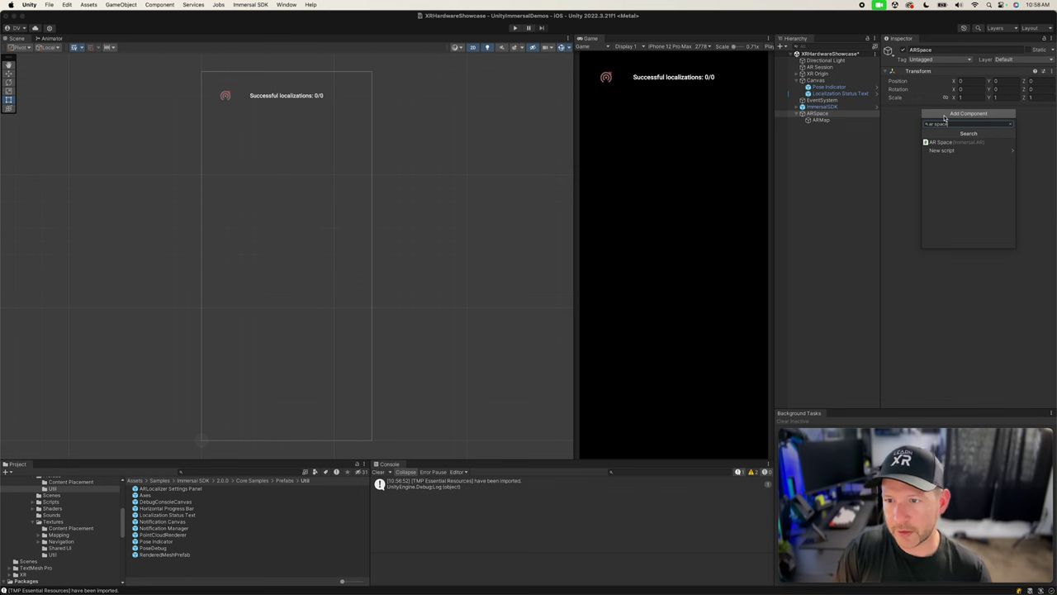
pyautogui.press('Down')
pyautogui.press('Return')
# Add the ARMap component to the ARMap child object
pyautogui.click(821, 120)
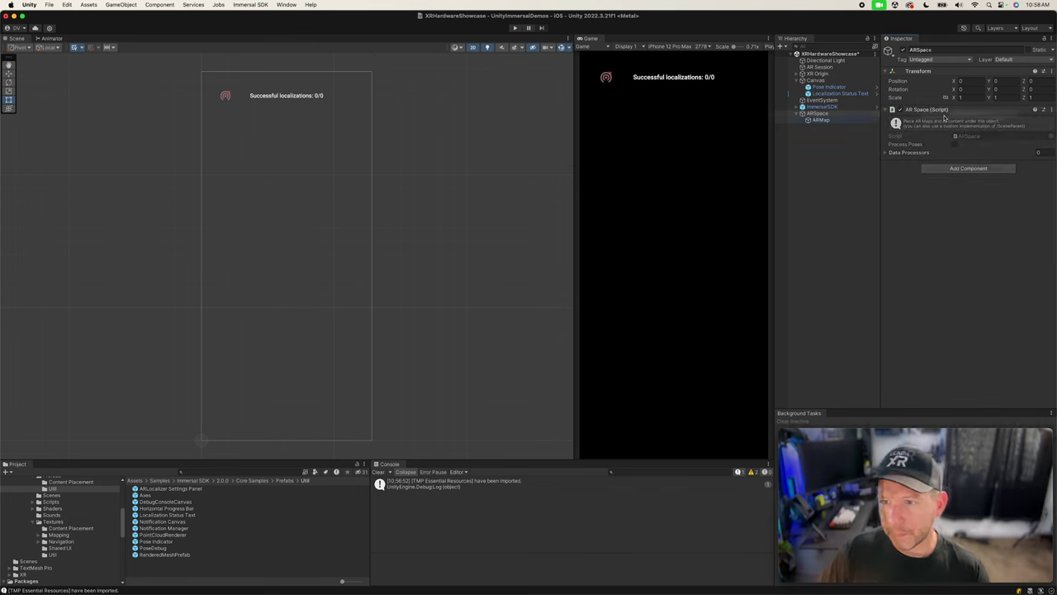
pyautogui.click(999, 117)
pyautogui.write('ar')
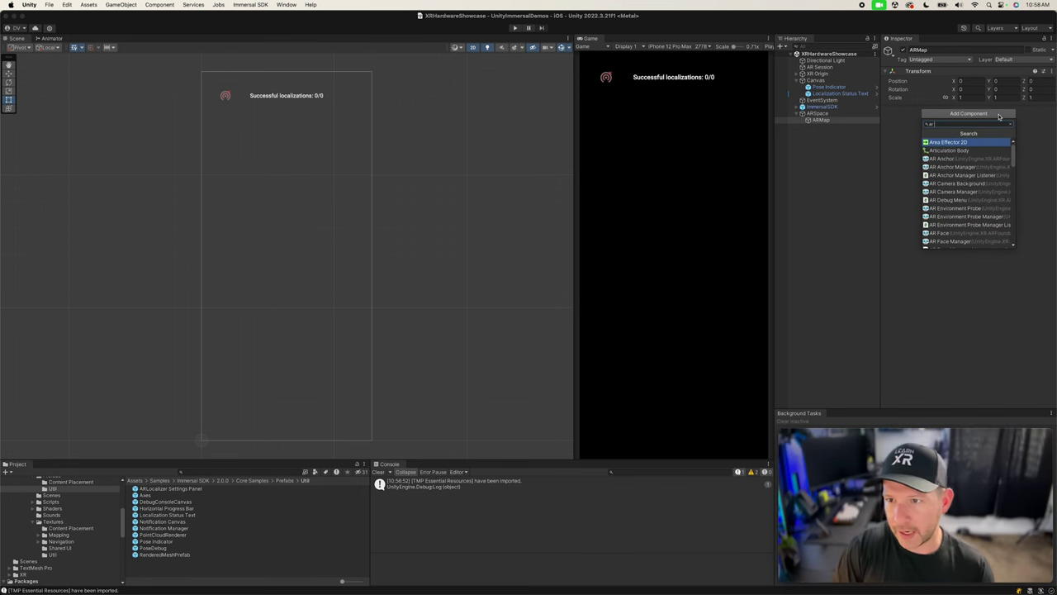
pyautogui.write(' m')
pyautogui.press('BackSpace')
pyautogui.press('BackSpace')
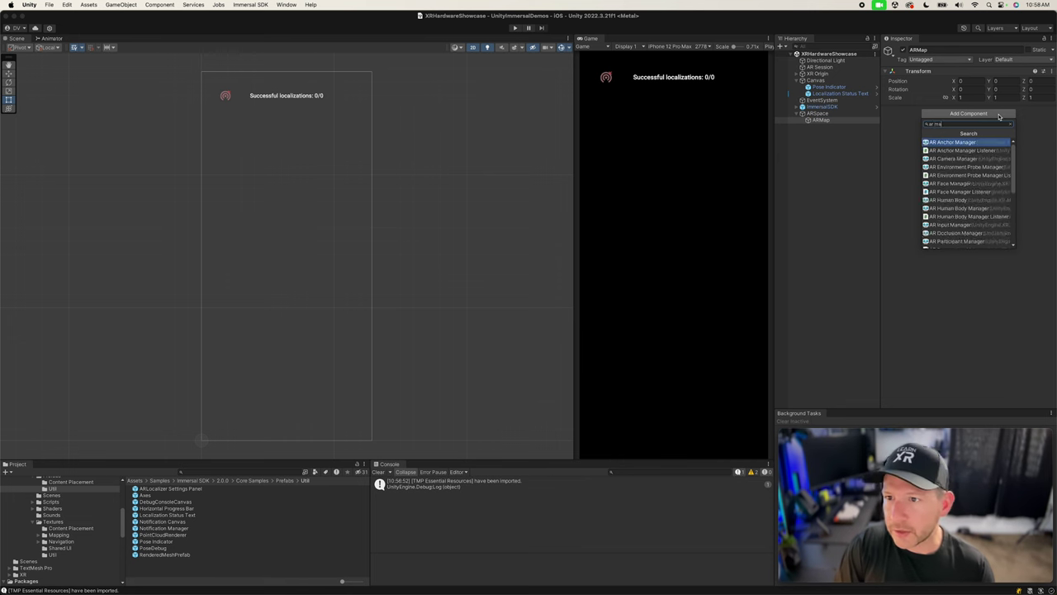
pyautogui.write('map')
pyautogui.press('Return')
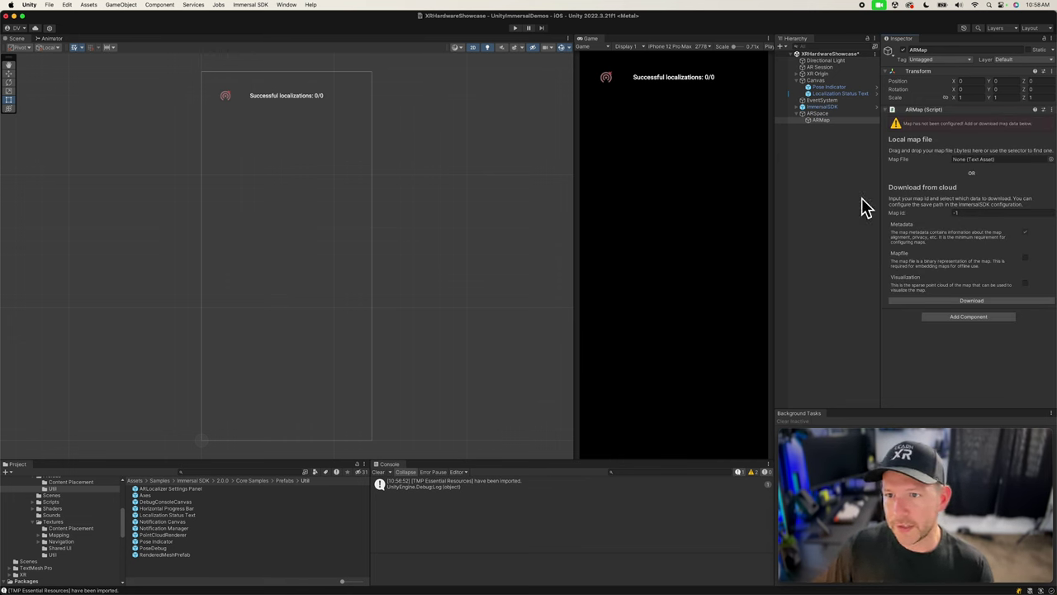